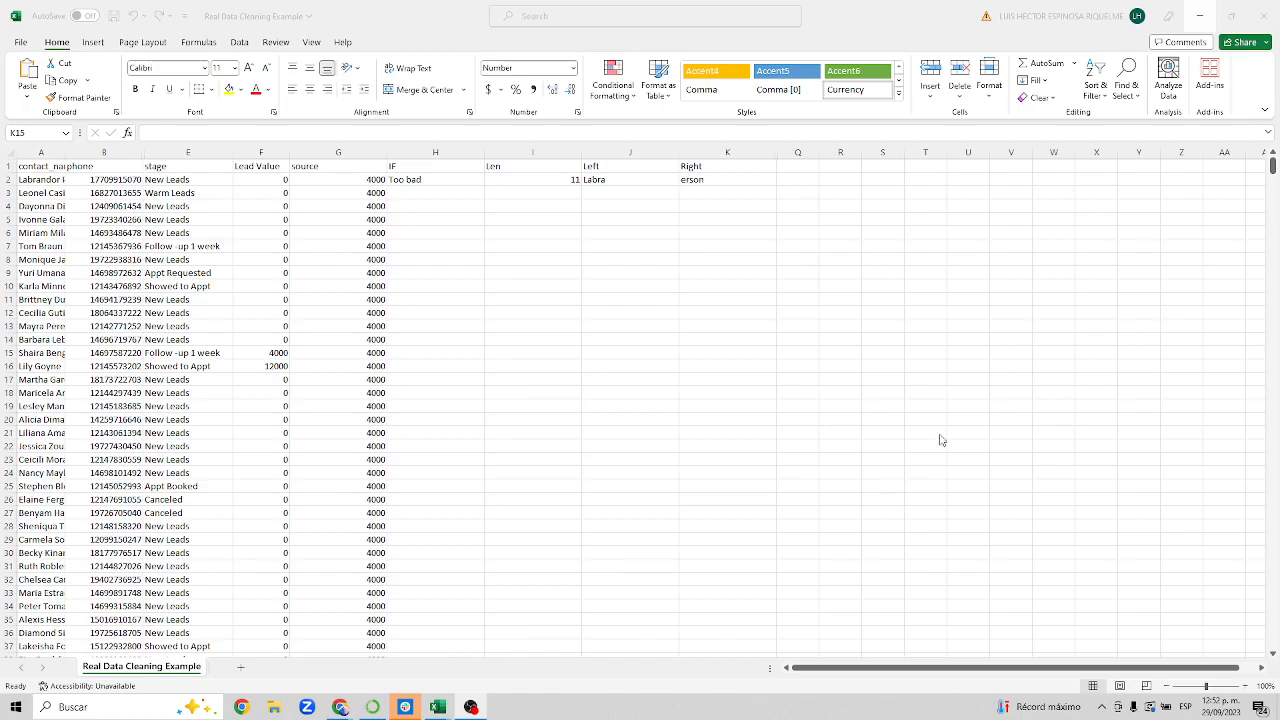
Examine the IF formula in H2 and the Lead Value cell F2 that it tests
{"action": "left_click", "coordinate": [418, 186]}
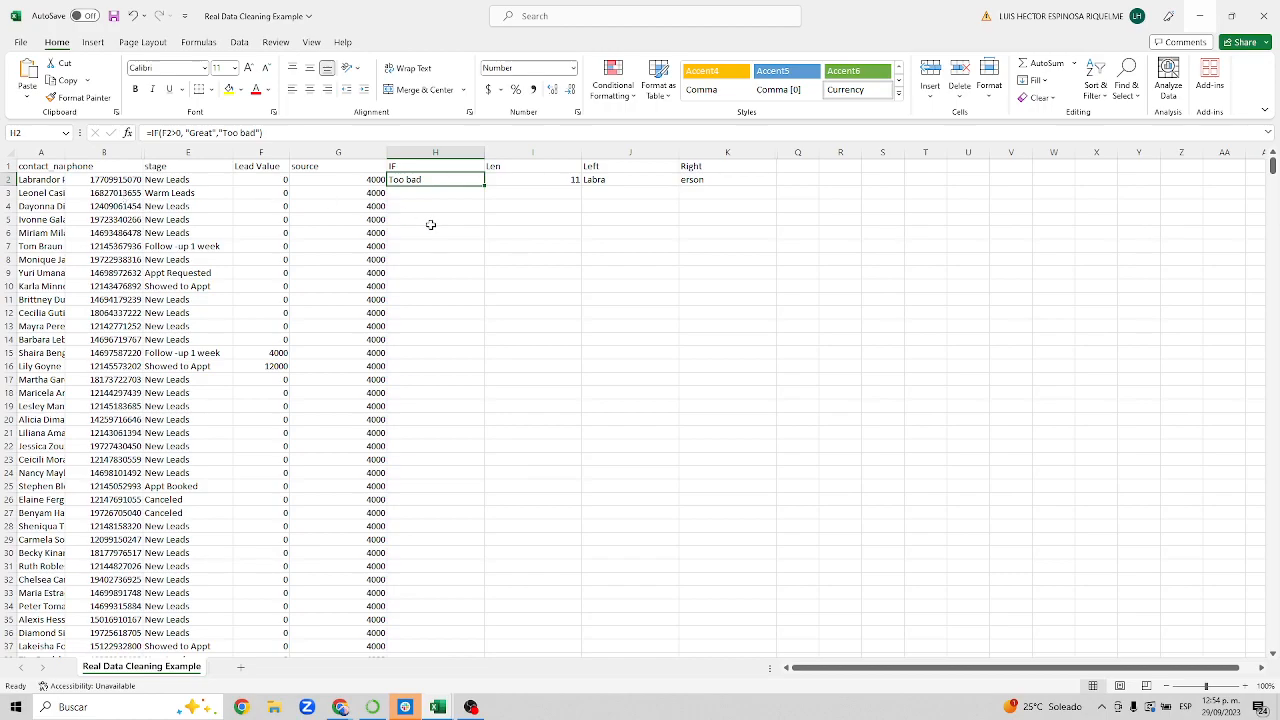
{"action": "left_click", "coordinate": [444, 194]}
{"action": "left_click", "coordinate": [456, 180]}
{"action": "double_click", "coordinate": [396, 179]}
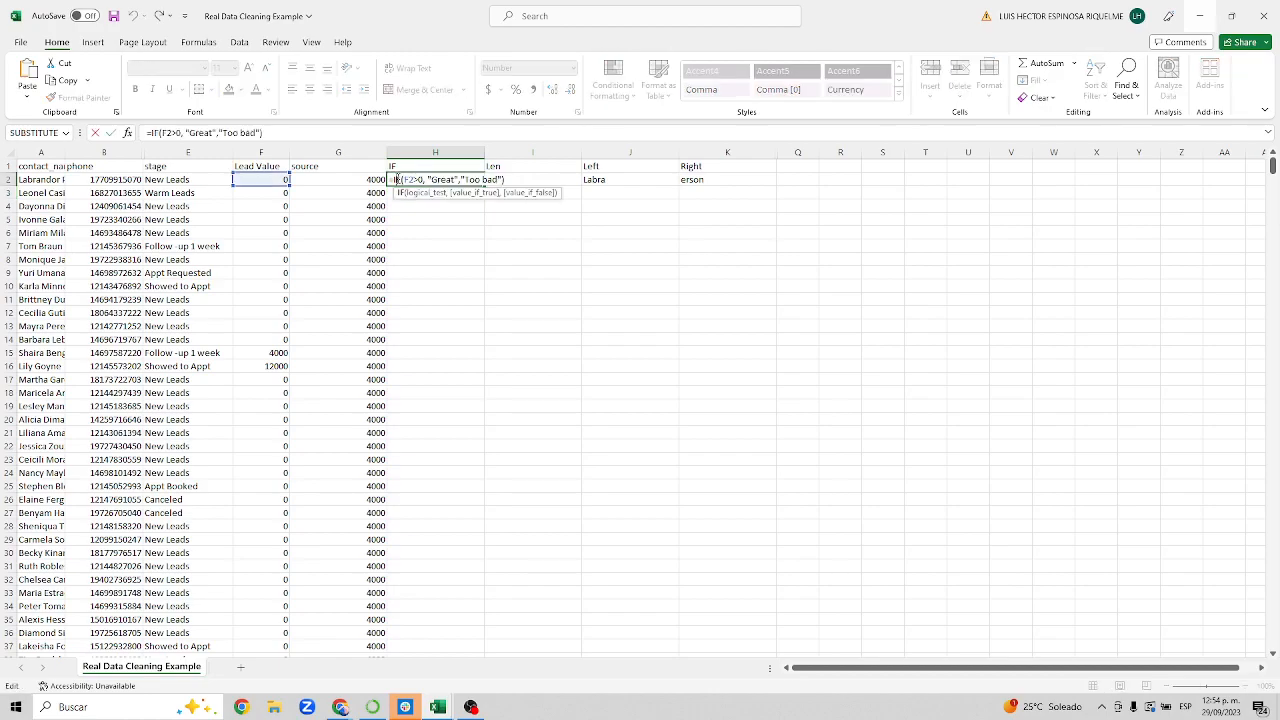
{"action": "left_click", "coordinate": [271, 178]}
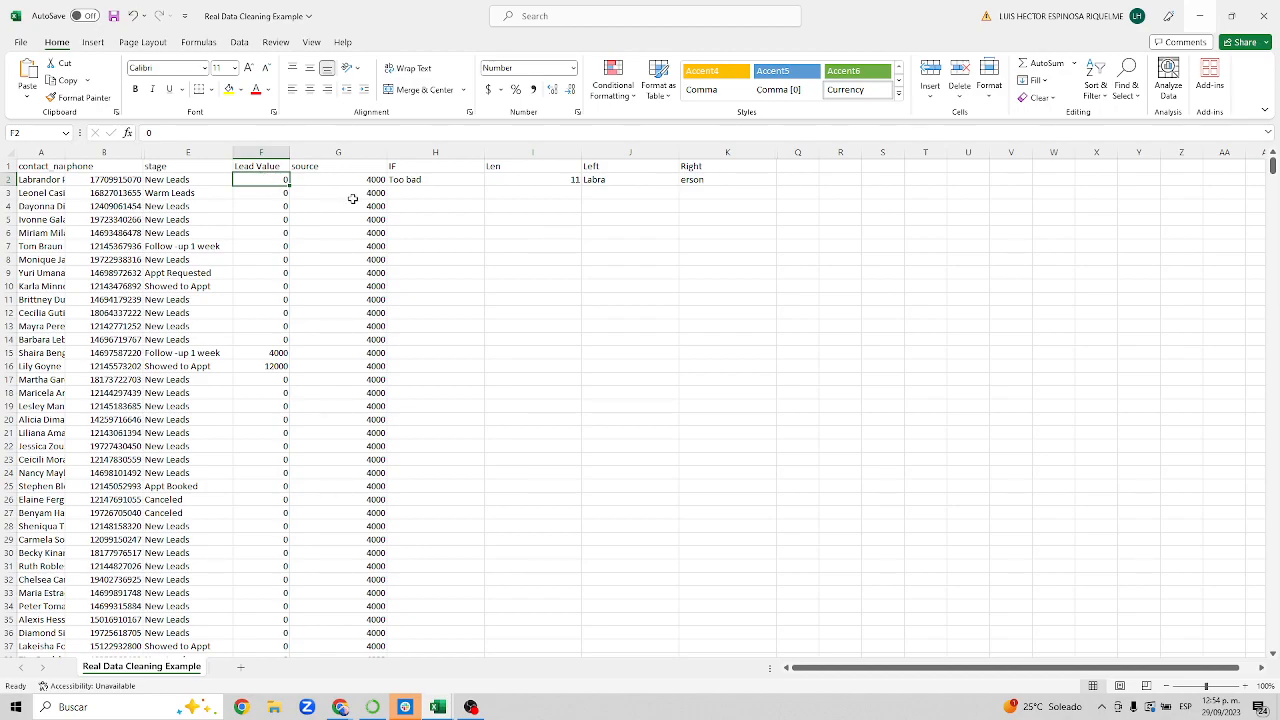
{"action": "left_click", "coordinate": [442, 179]}
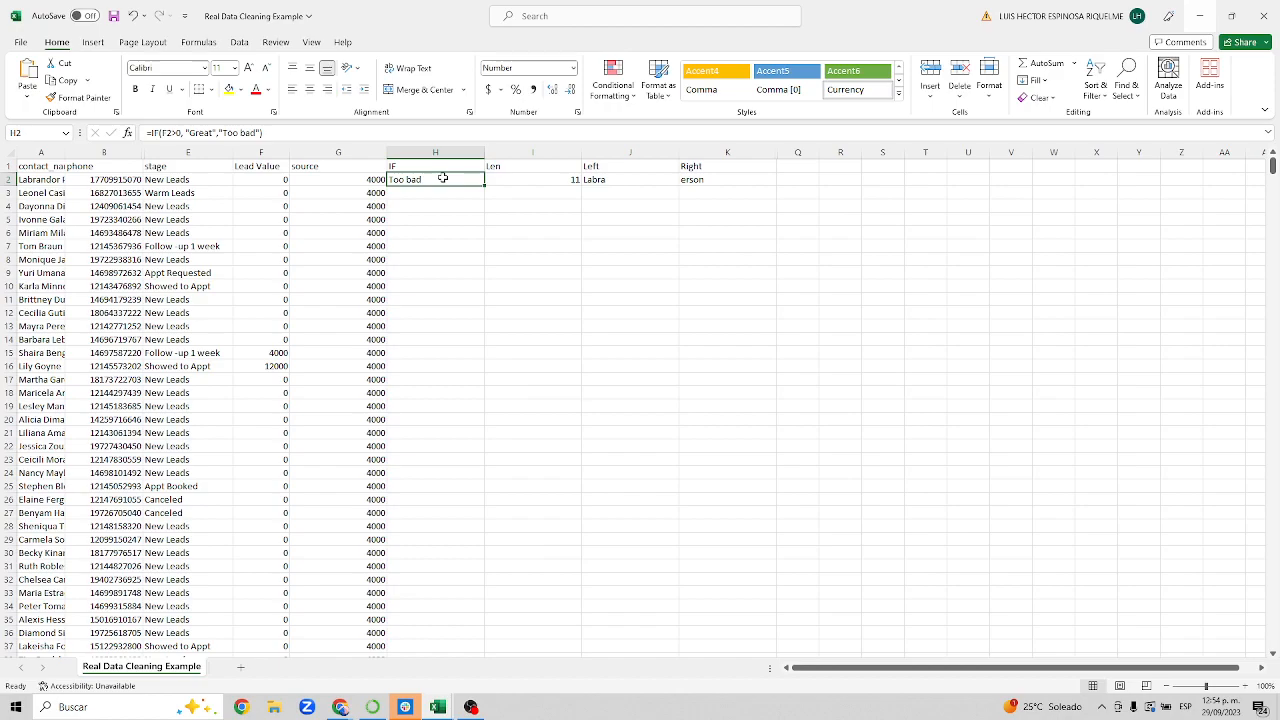
Change the value-if-true text of the IF formula in H2 to "Call the lead"
{"action": "double_click", "coordinate": [442, 179]}
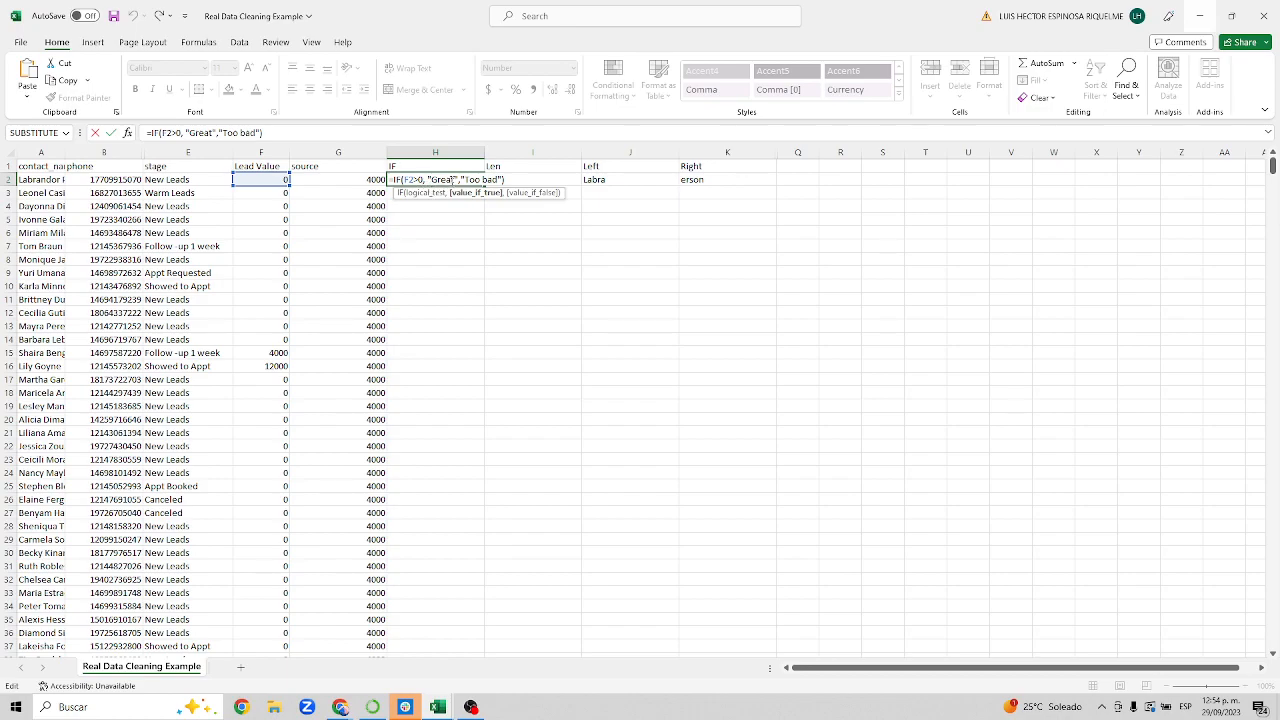
{"action": "key", "text": "BackSpace"}
{"action": "key", "text": "BackSpace"}
{"action": "key", "text": "BackSpace"}
{"action": "key", "text": "BackSpace"}
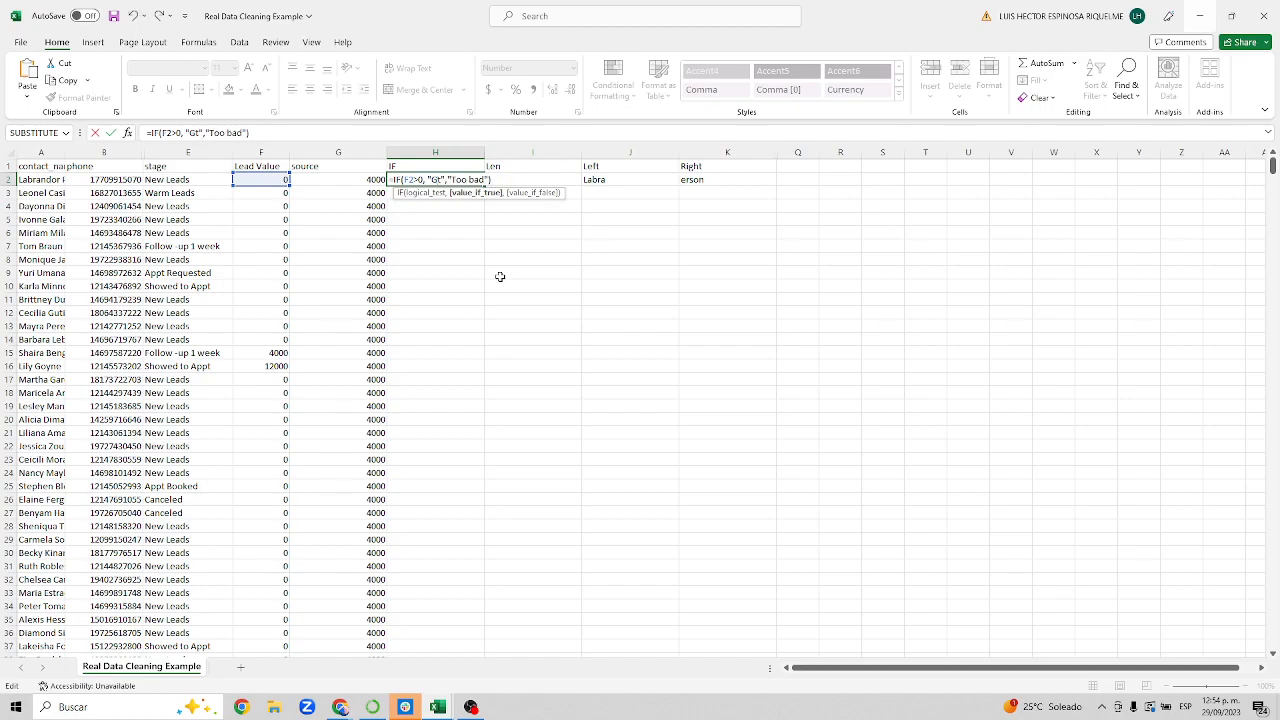
{"action": "key", "text": "BackSpace"}
{"action": "type", "text": "Call the lead"}
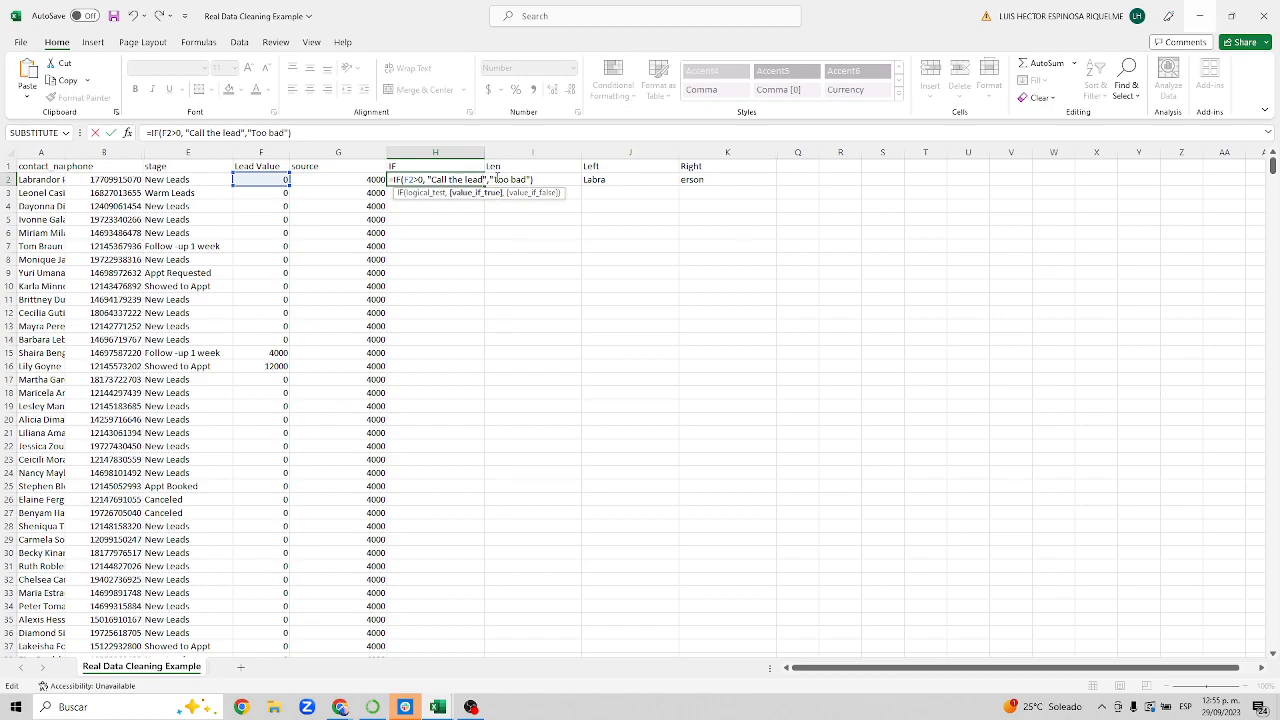
{"action": "key", "text": "Return"}
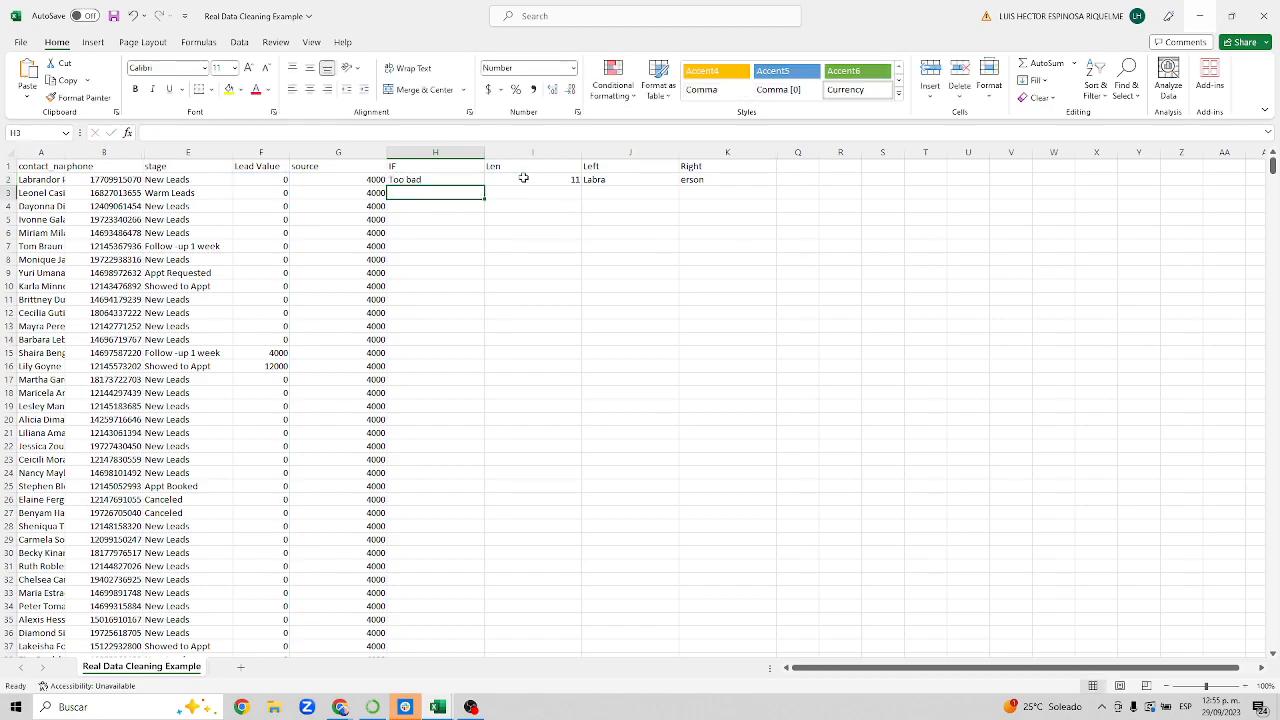
Fill the IF formula from H2 down the whole column and check rows 15 and 16 against their lead values
{"action": "left_click", "coordinate": [457, 180]}
{"action": "left_click", "coordinate": [290, 179]}
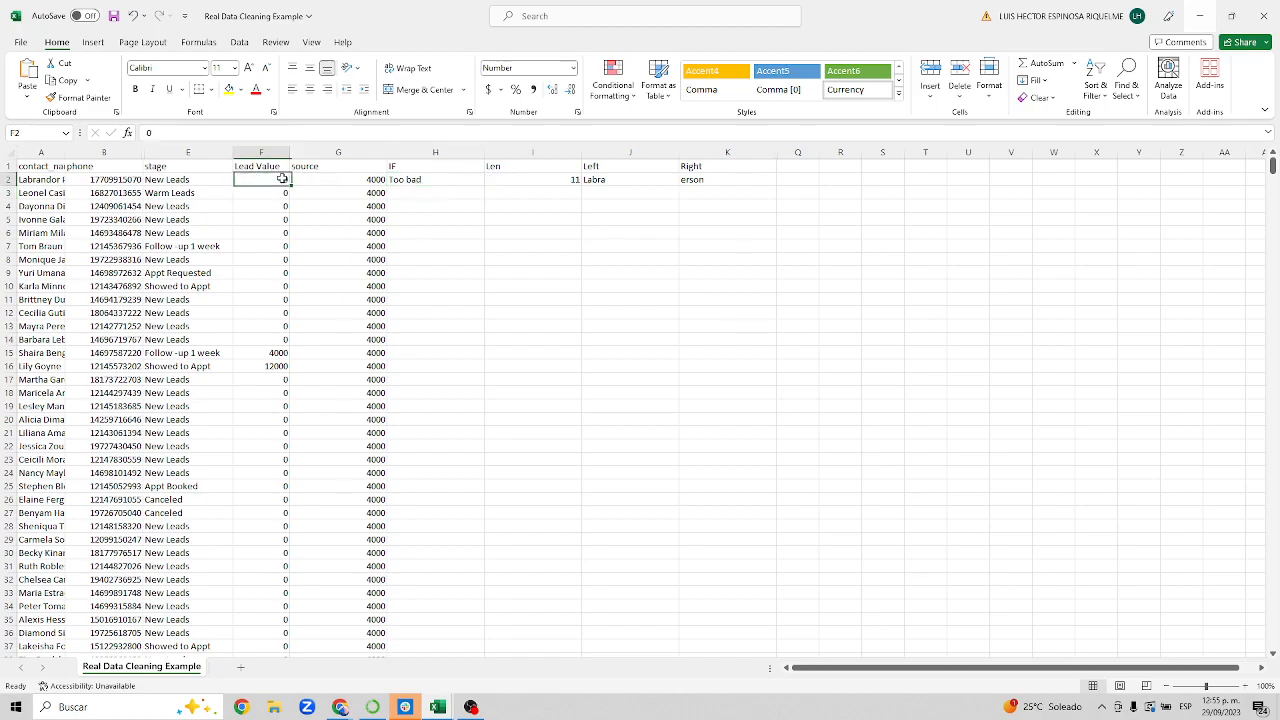
{"action": "left_click", "coordinate": [432, 178]}
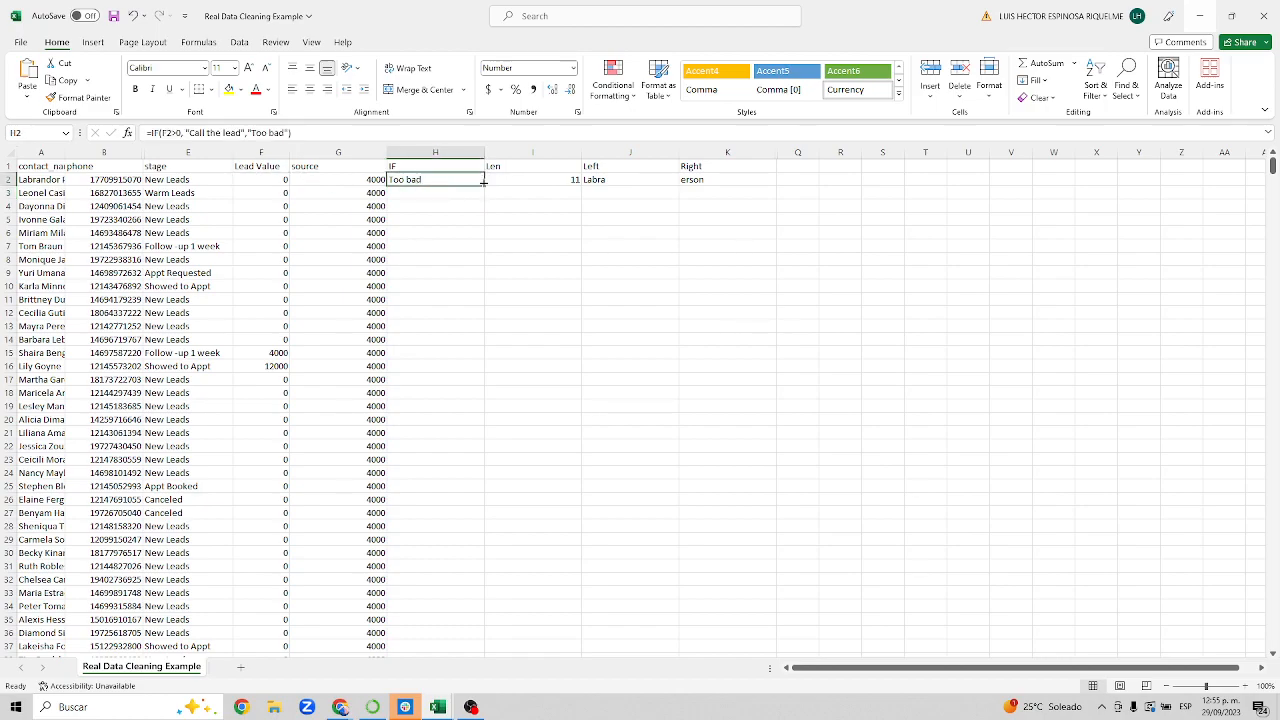
{"action": "double_click", "coordinate": [484, 186]}
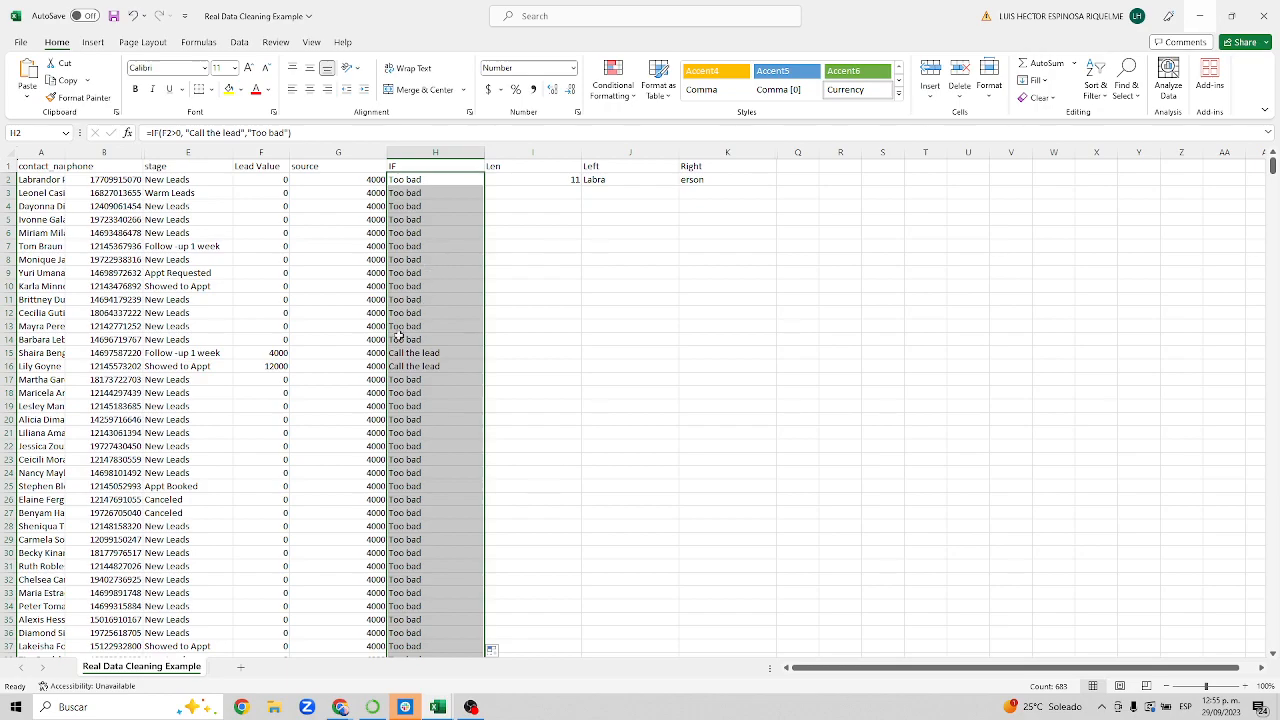
{"action": "left_click", "coordinate": [278, 353]}
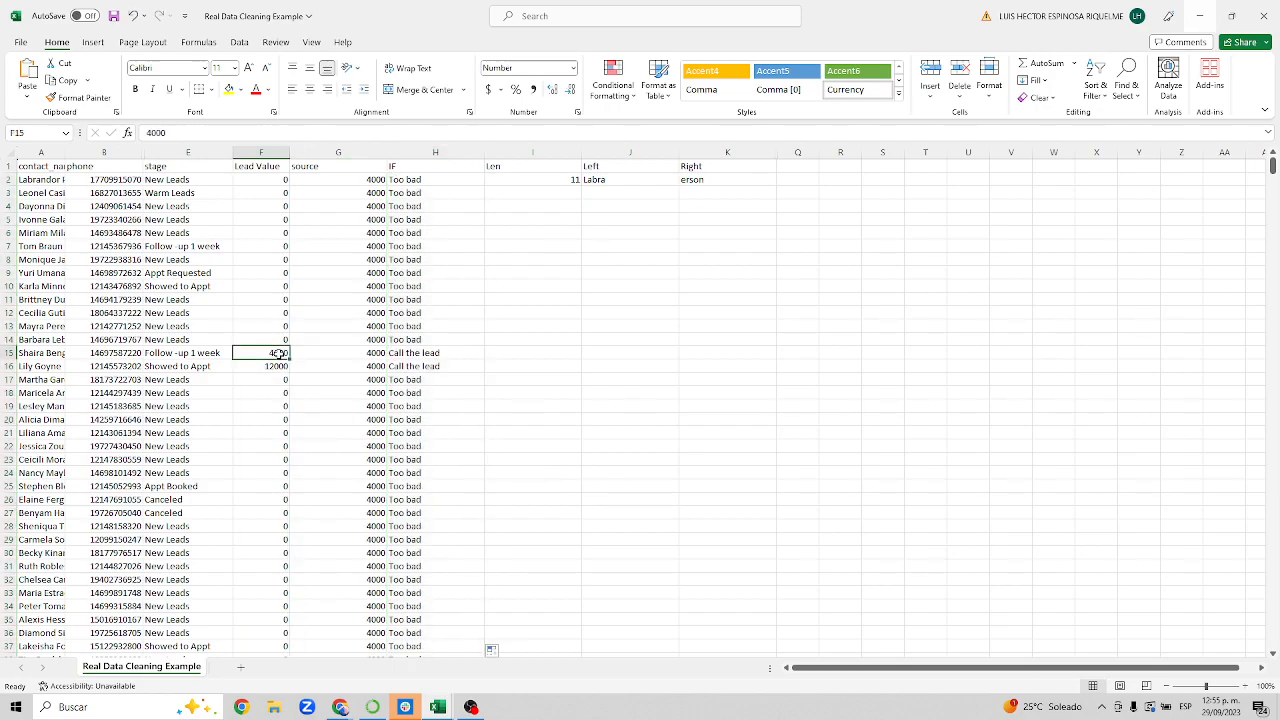
{"action": "left_click", "coordinate": [417, 352]}
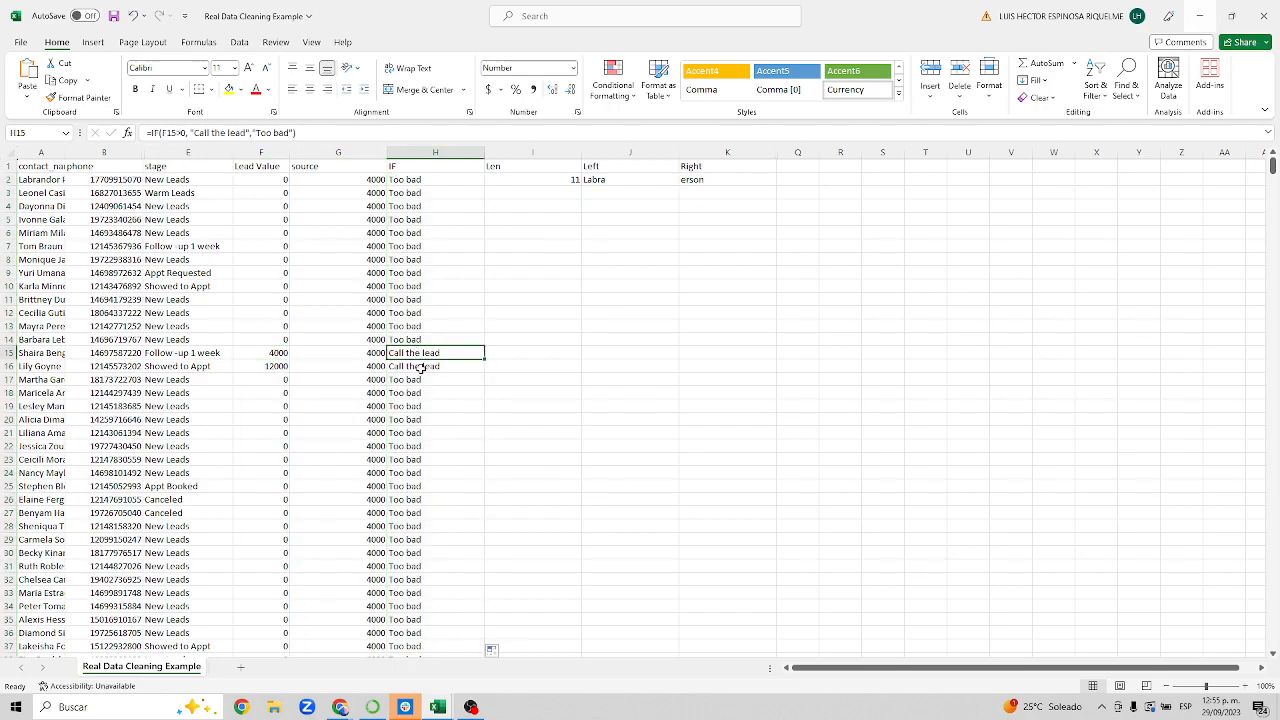
{"action": "left_click", "coordinate": [421, 368]}
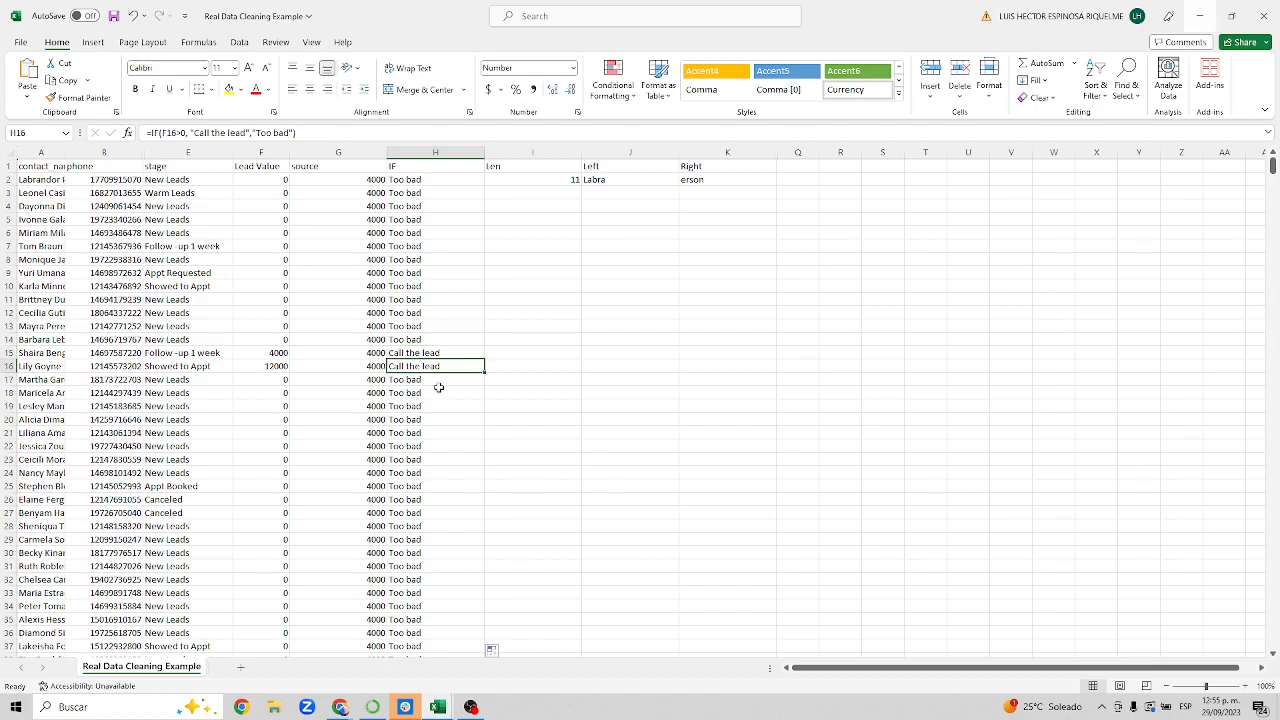
{"action": "scroll", "coordinate": [438, 387], "scroll_direction": "down", "scroll_amount": 9}
{"action": "scroll", "coordinate": [439, 387], "scroll_direction": "up", "scroll_amount": 7}
{"action": "scroll", "coordinate": [438, 387], "scroll_direction": "up", "scroll_amount": 2}
Review the LEN formula in I2 that counts the phone number's characters and fill it down the Len column
{"action": "left_click", "coordinate": [523, 187]}
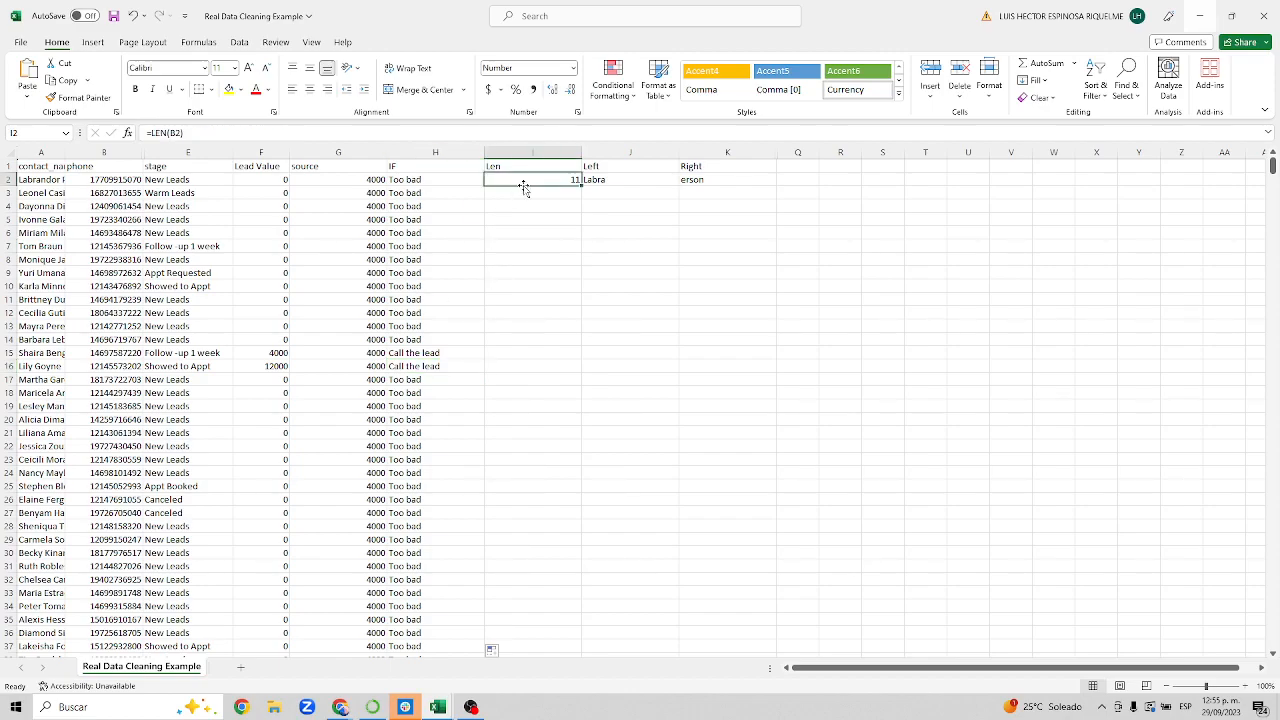
{"action": "left_click", "coordinate": [506, 166]}
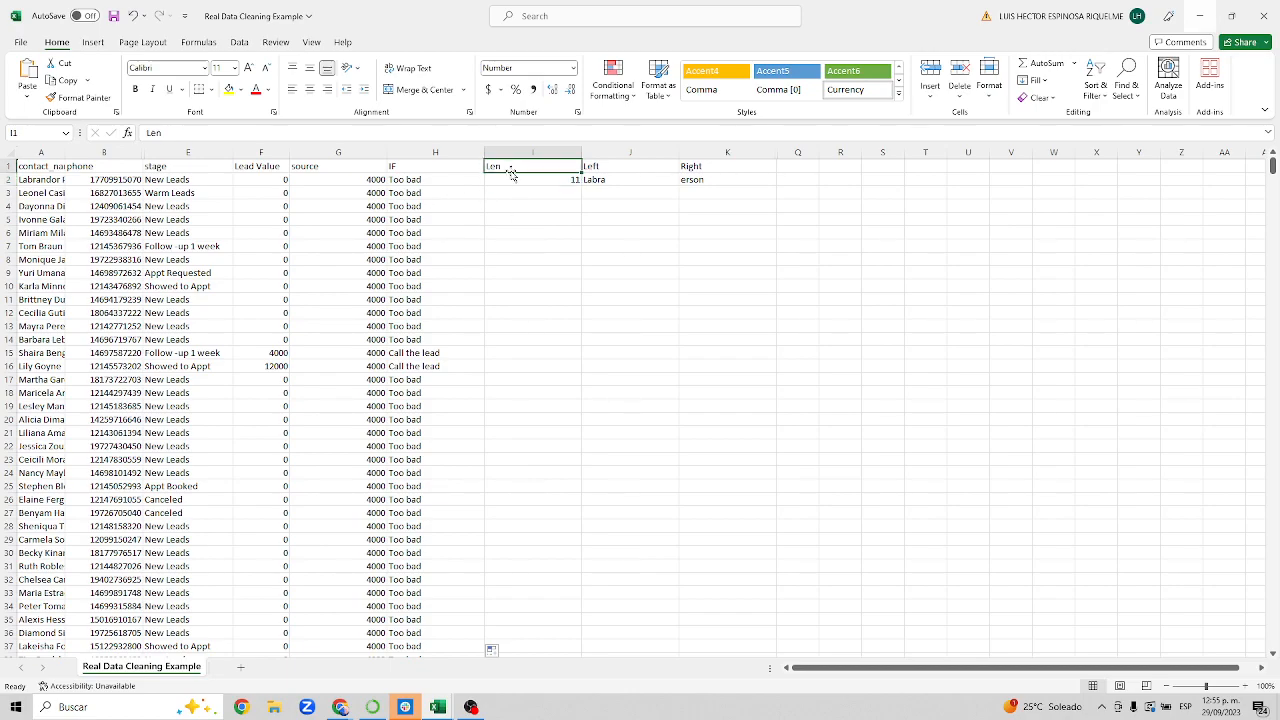
{"action": "left_click", "coordinate": [526, 177]}
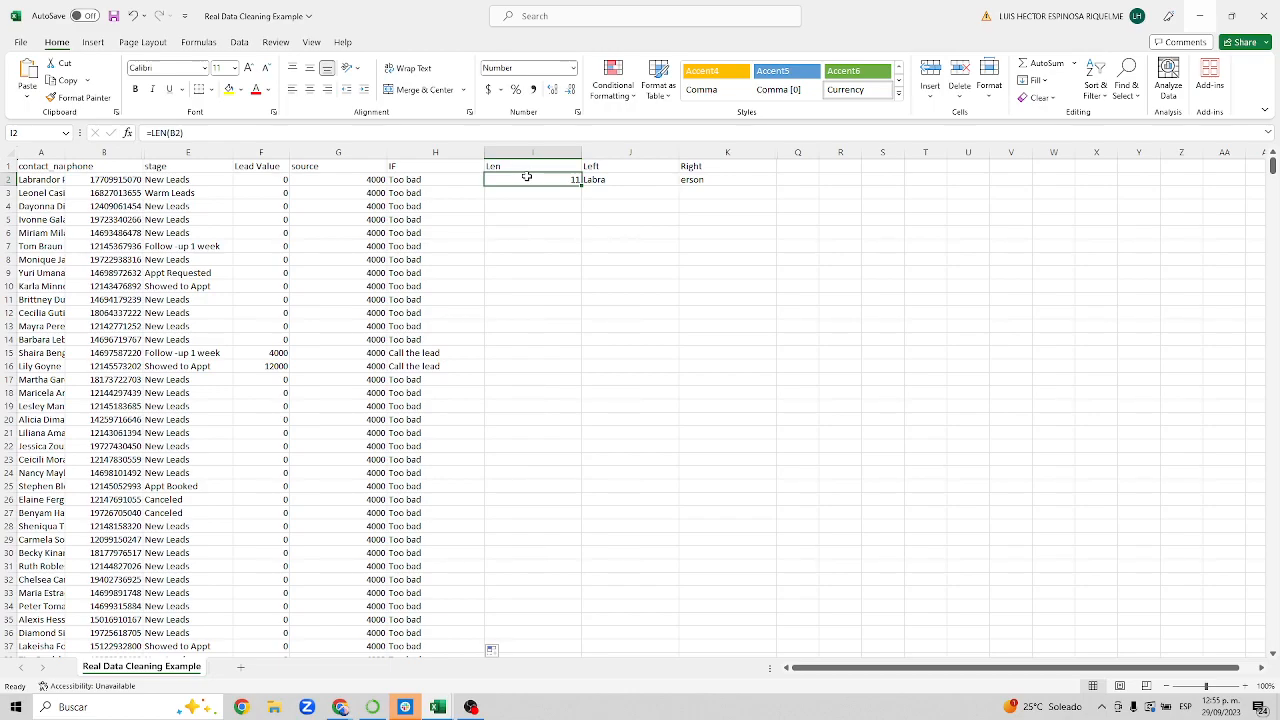
{"action": "left_click", "coordinate": [185, 133]}
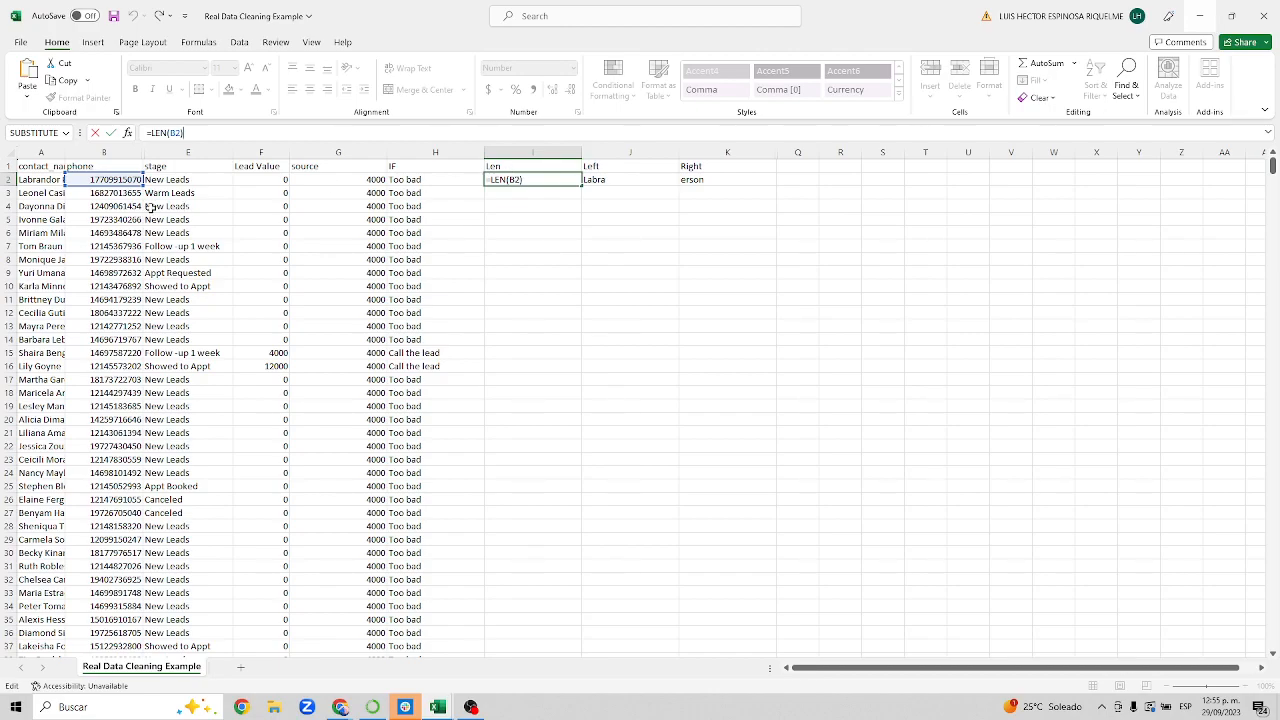
{"action": "key", "text": "Return"}
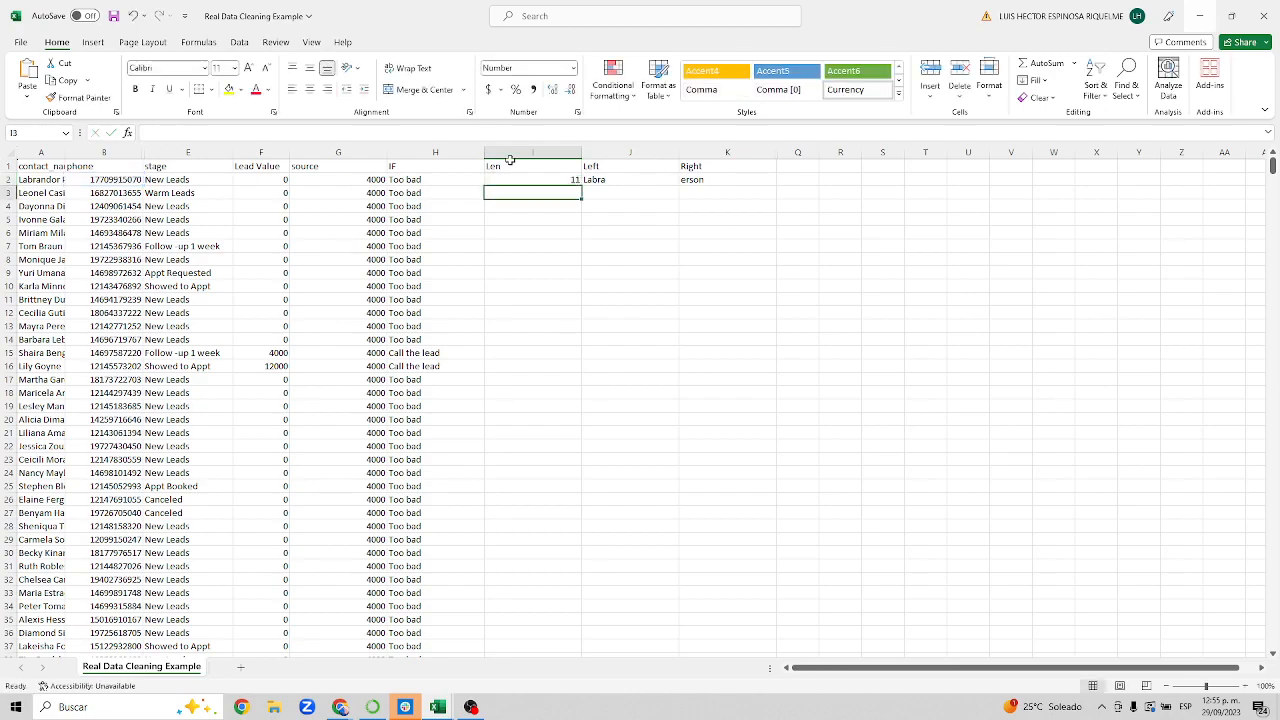
{"action": "left_click", "coordinate": [562, 180]}
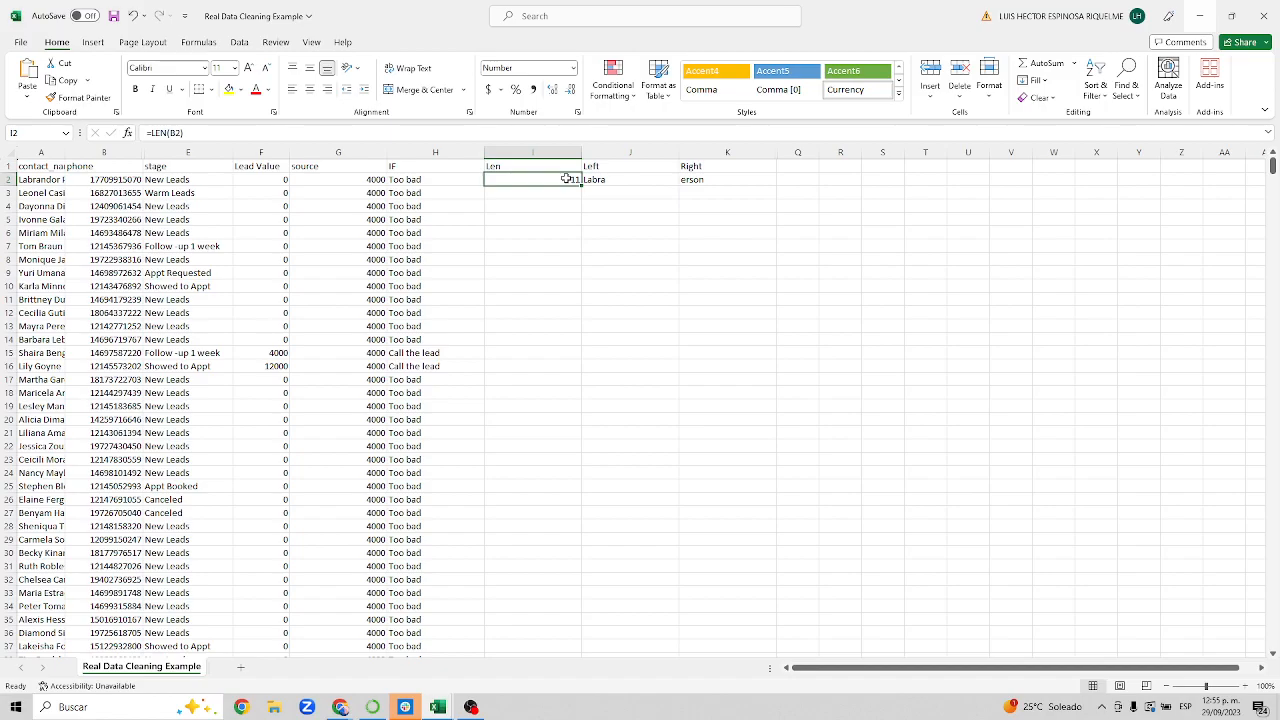
{"action": "double_click", "coordinate": [580, 187]}
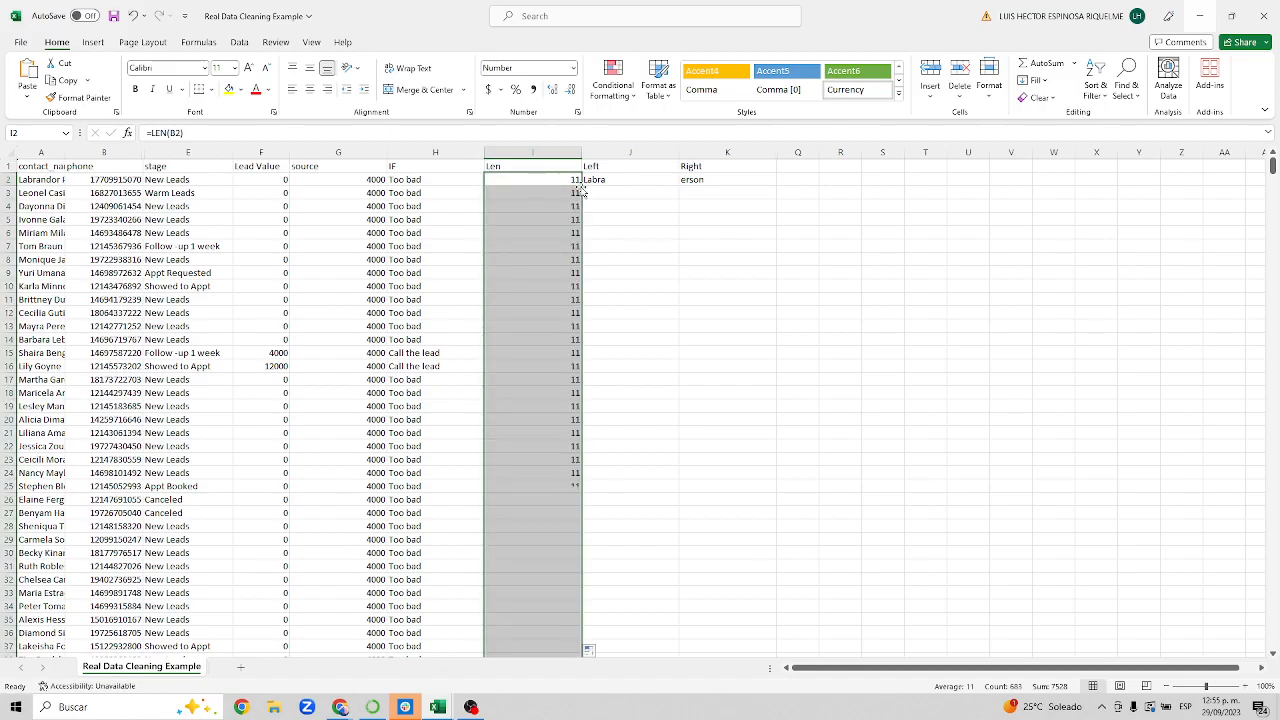
{"action": "scroll", "coordinate": [558, 344], "scroll_direction": "down", "scroll_amount": 20}
{"action": "scroll", "coordinate": [558, 344], "scroll_direction": "up", "scroll_amount": 20}
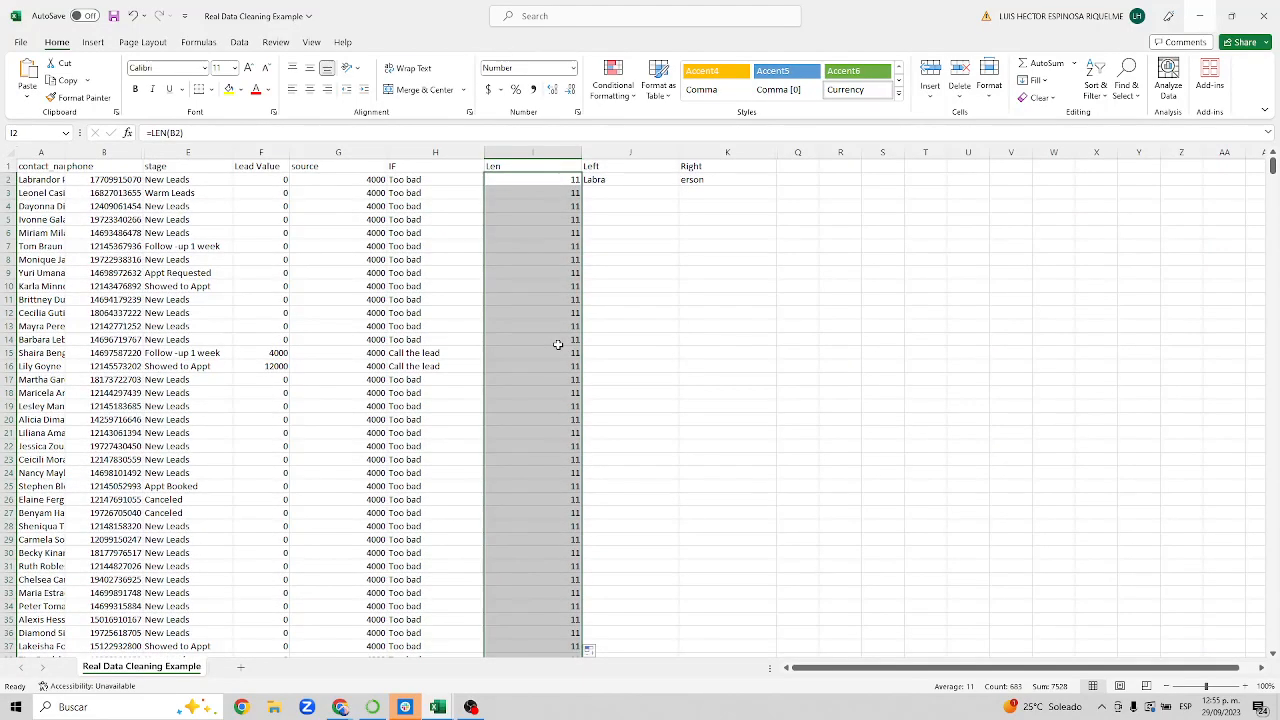
{"action": "left_click", "coordinate": [541, 339]}
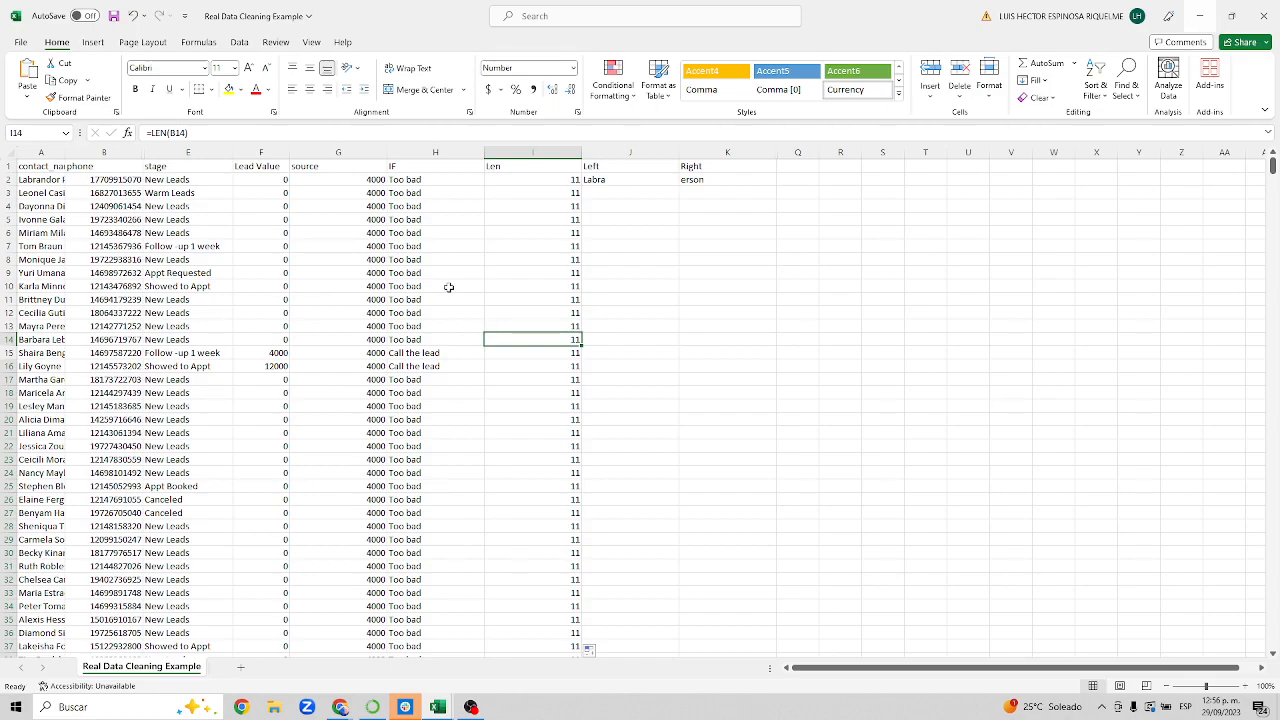
Enter a LEFT formula in J3 that returns the first 3 characters of the contact name in A3
{"action": "left_click", "coordinate": [614, 201]}
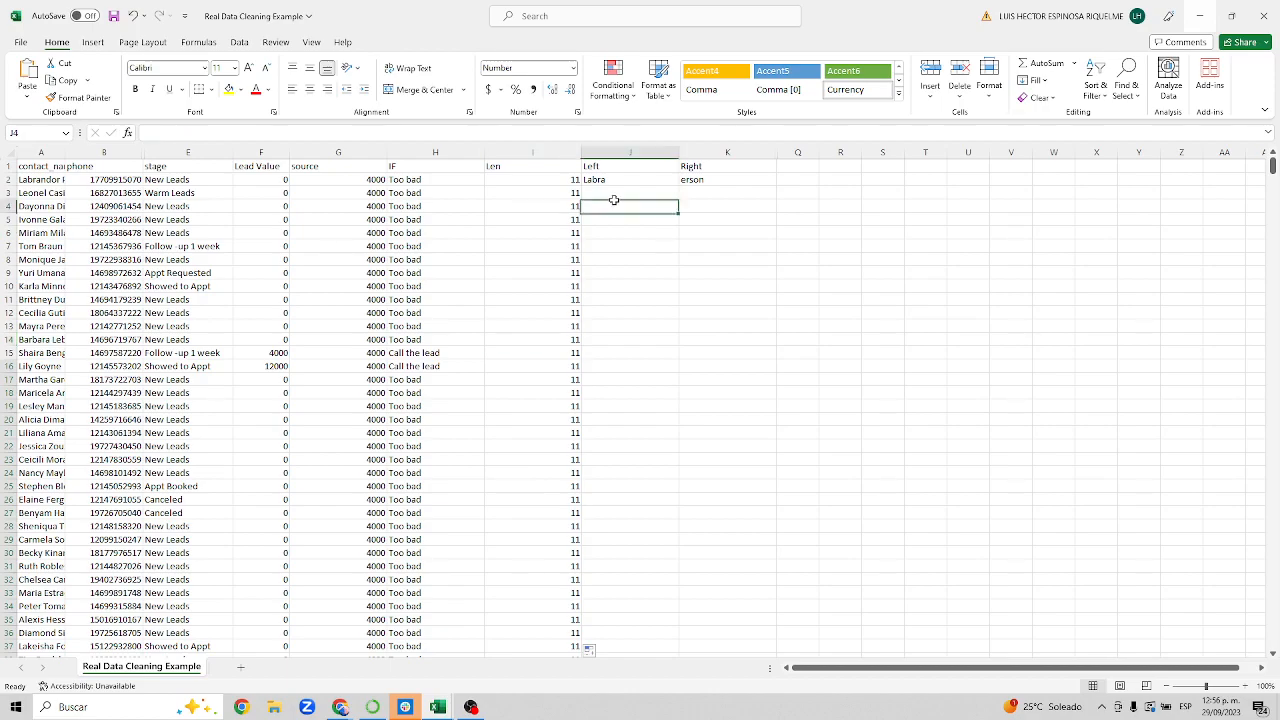
{"action": "left_click", "coordinate": [627, 178]}
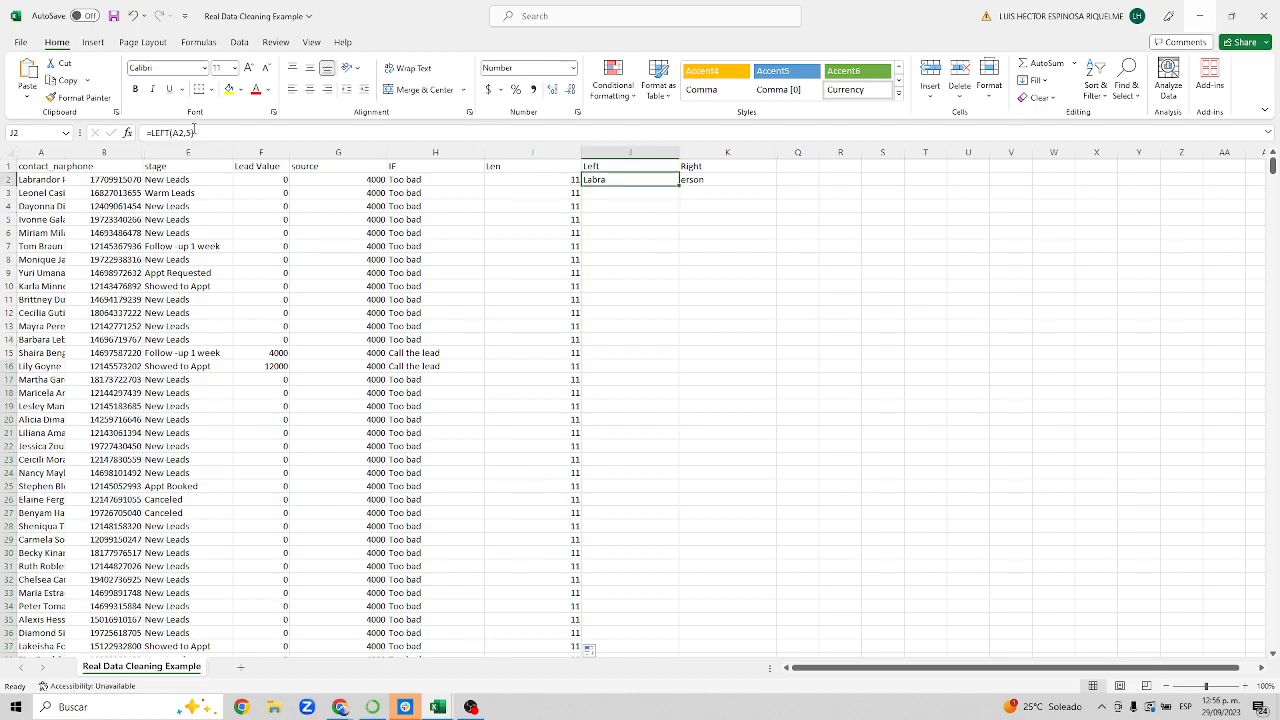
{"action": "left_click", "coordinate": [615, 193]}
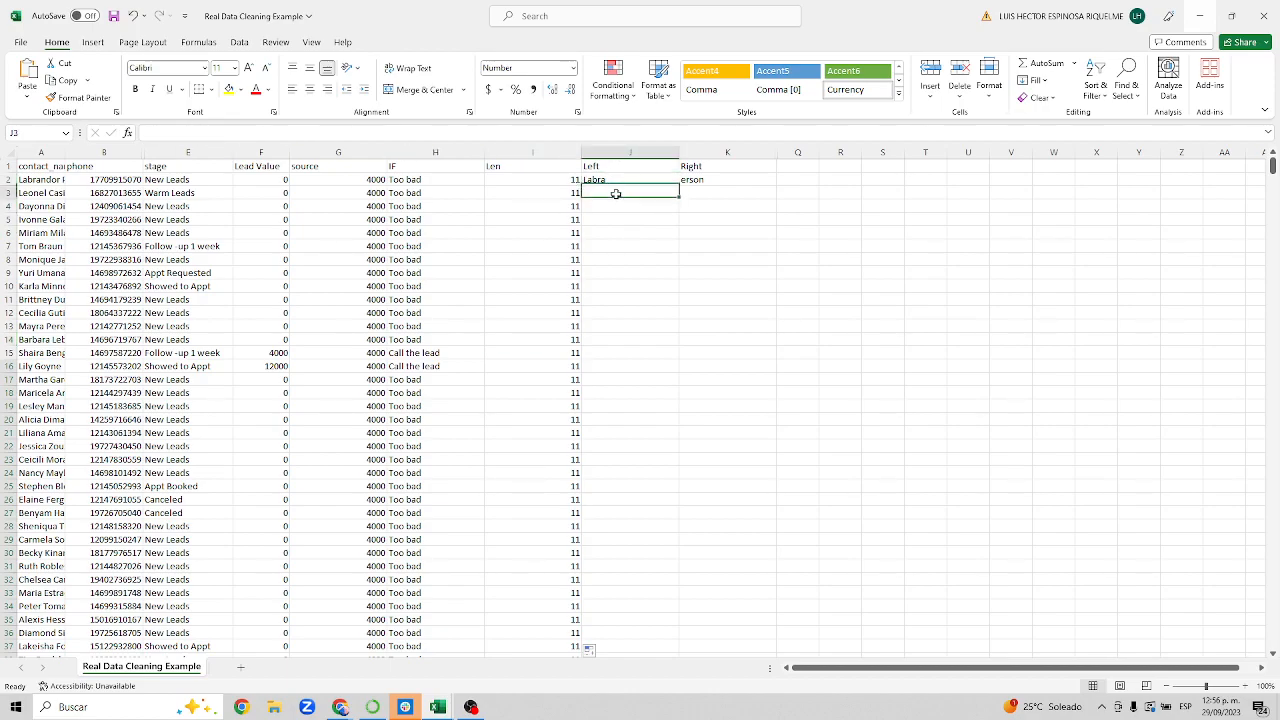
{"action": "type", "text": "="}
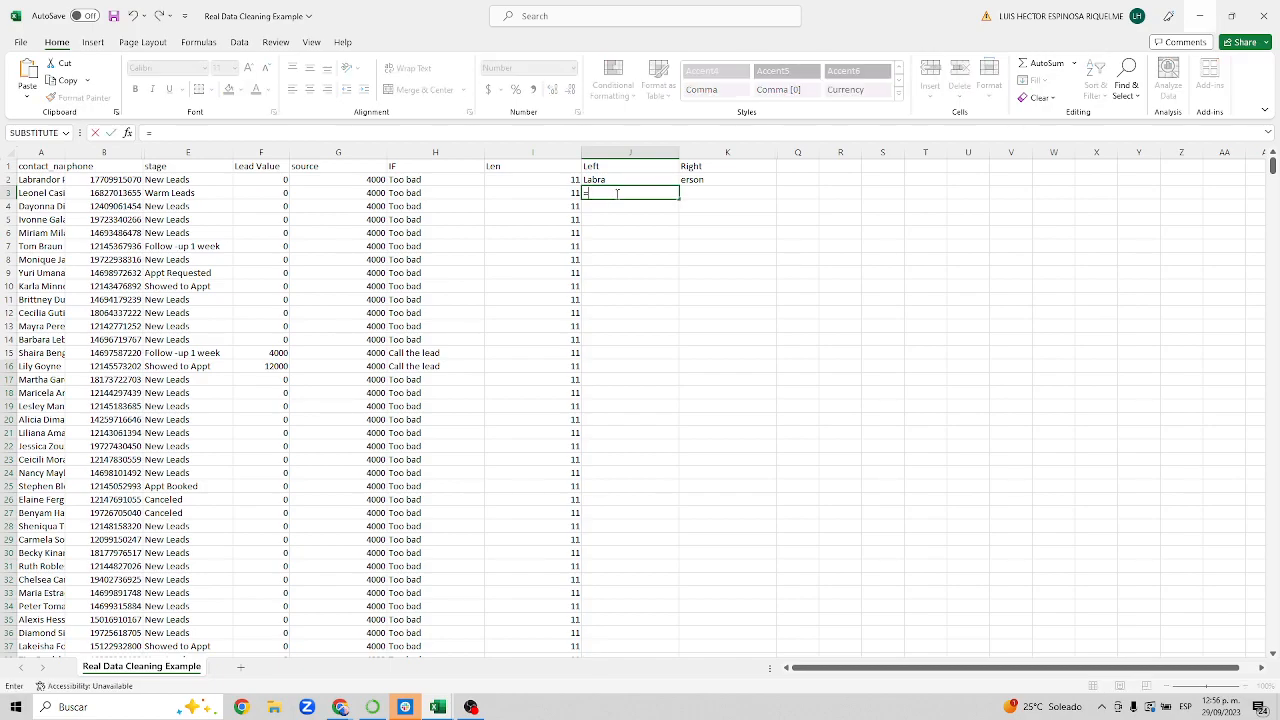
{"action": "type", "text": "left"}
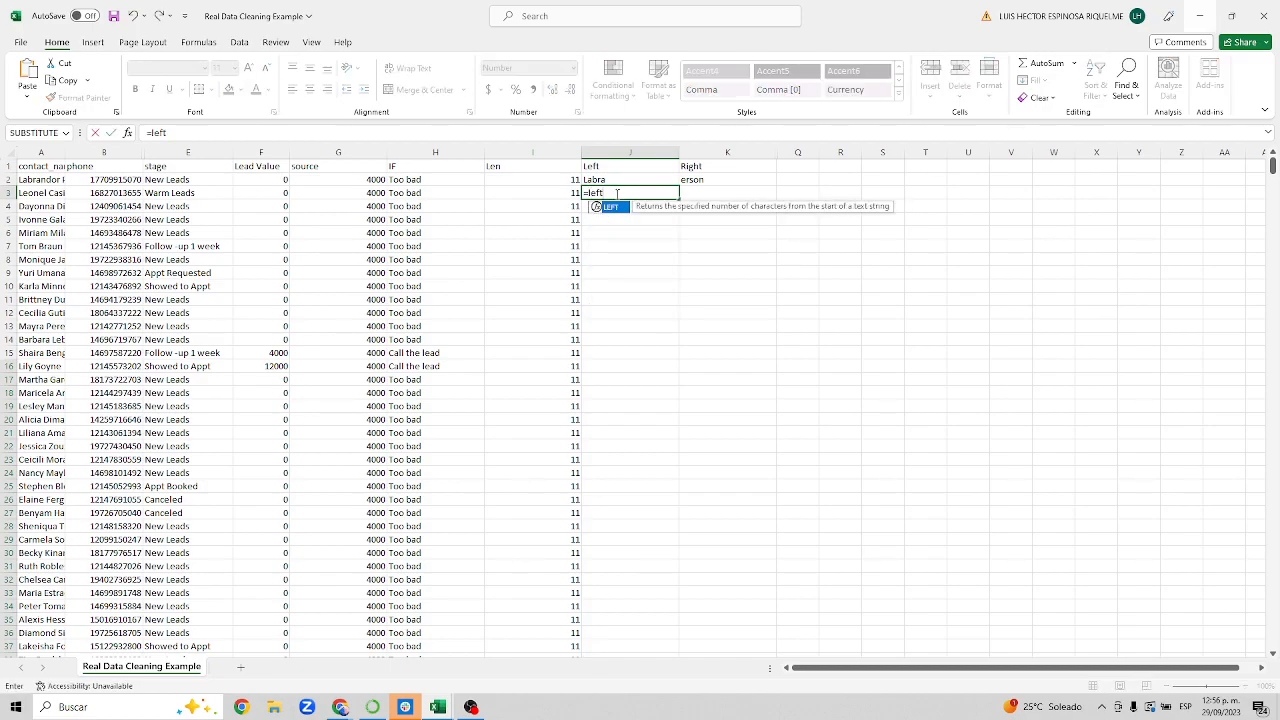
{"action": "type", "text": "("}
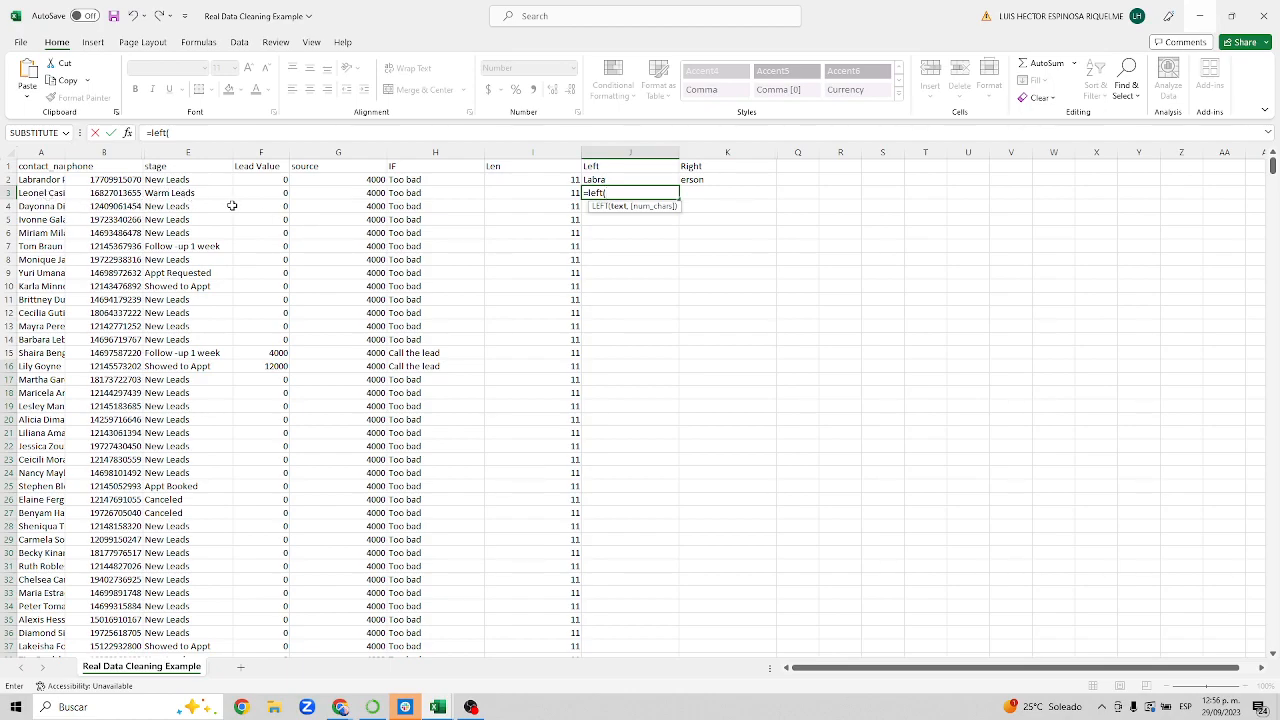
{"action": "left_click", "coordinate": [187, 193]}
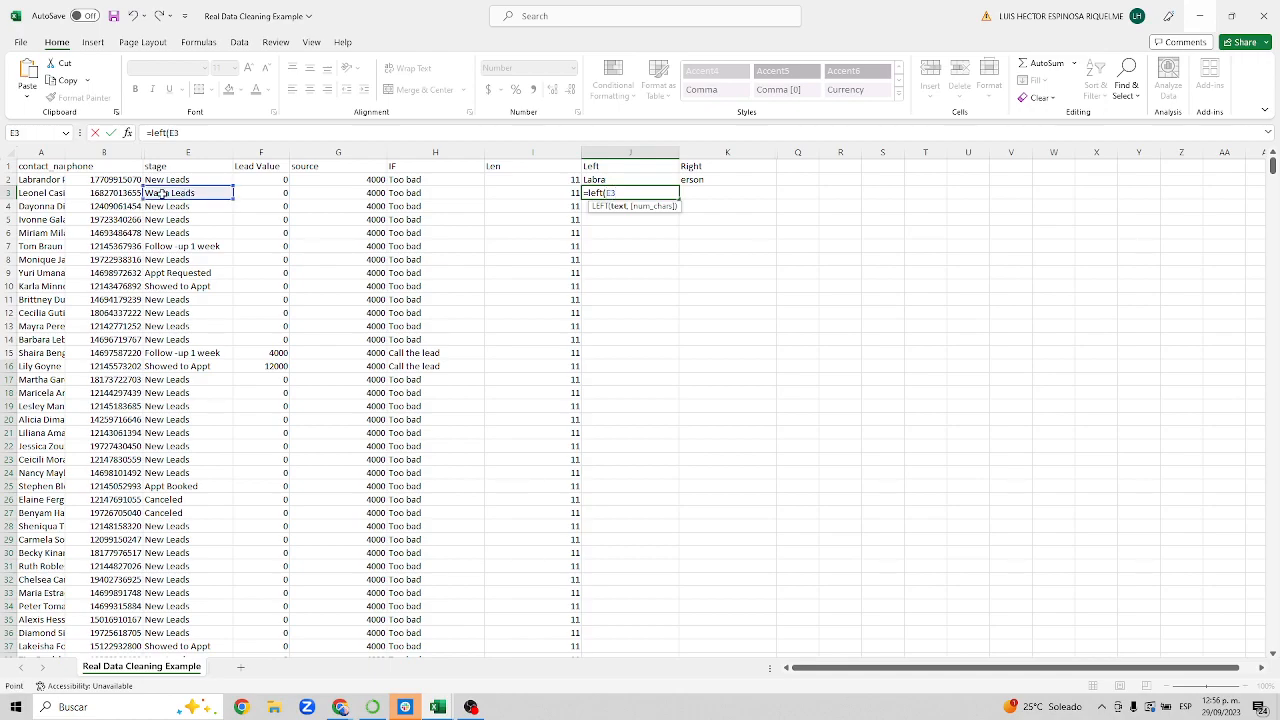
{"action": "left_click", "coordinate": [50, 193]}
{"action": "type", "text": ",3"}
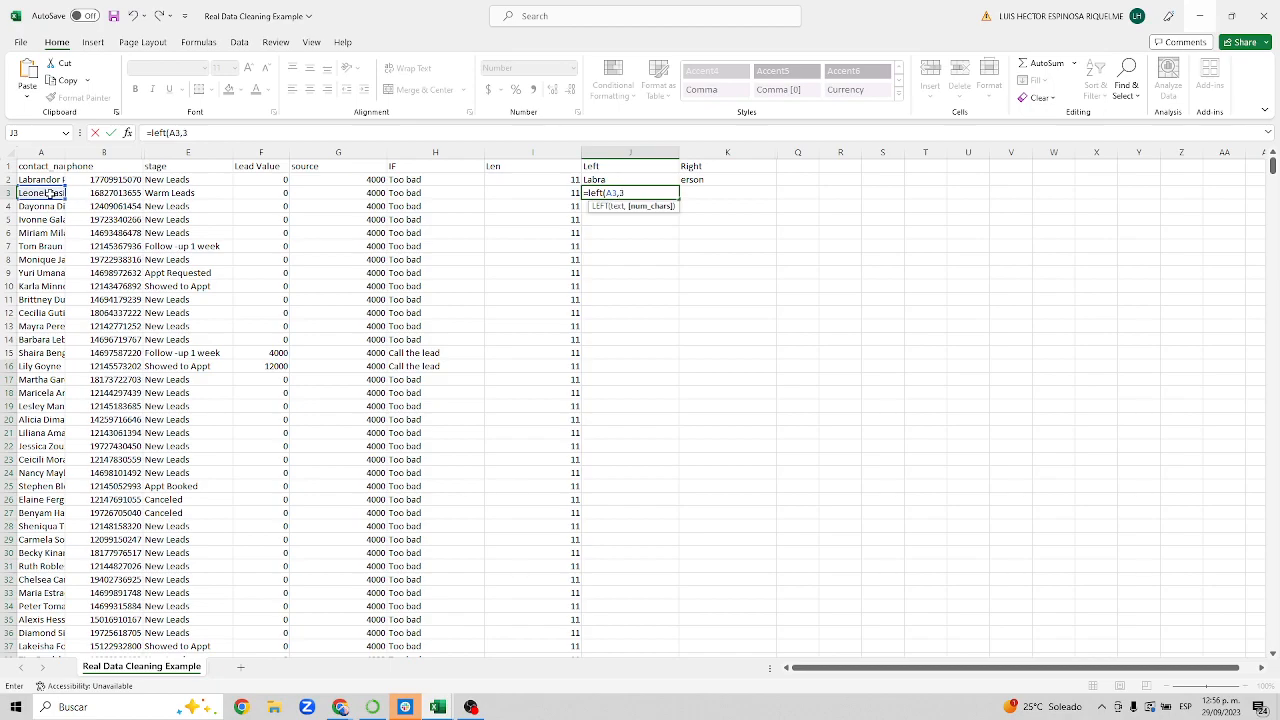
{"action": "key", "text": "Return"}
{"action": "left_click", "coordinate": [35, 194]}
{"action": "left_click", "coordinate": [612, 194]}
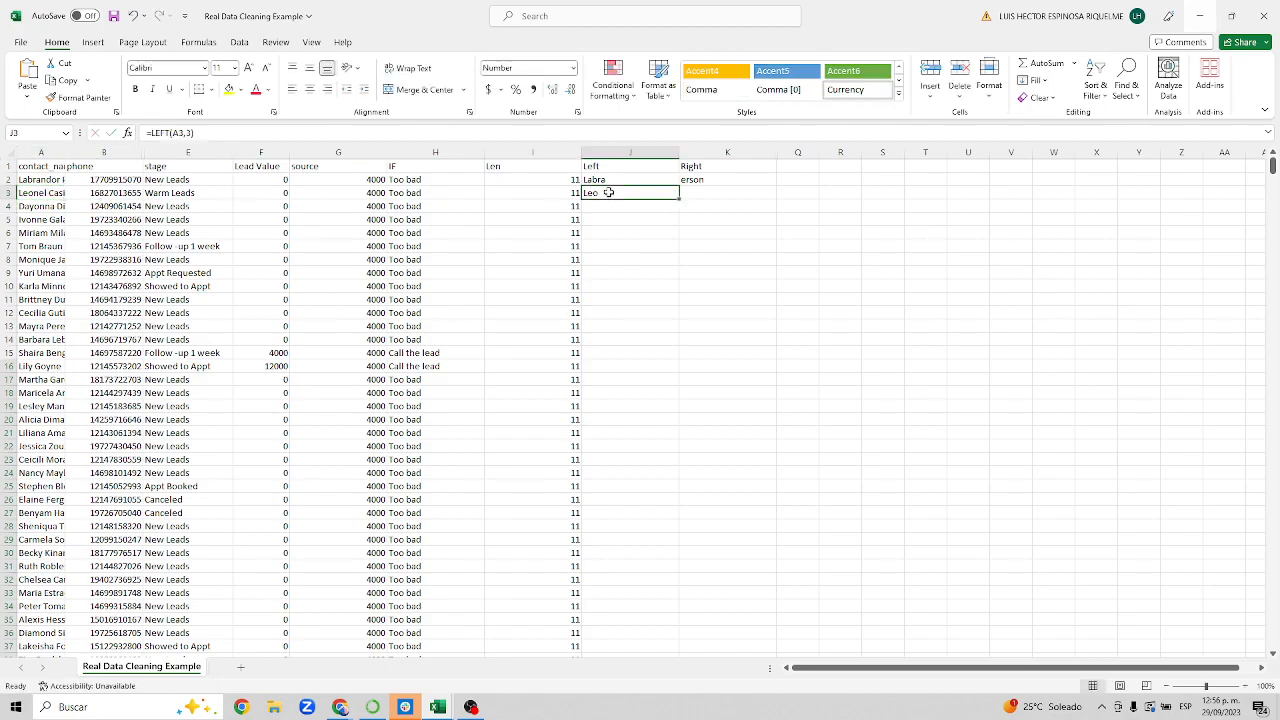
Enter a RIGHT formula in K3 that returns the last 3 characters of the contact name in A3
{"action": "left_click", "coordinate": [730, 196]}
{"action": "type", "text": "="}
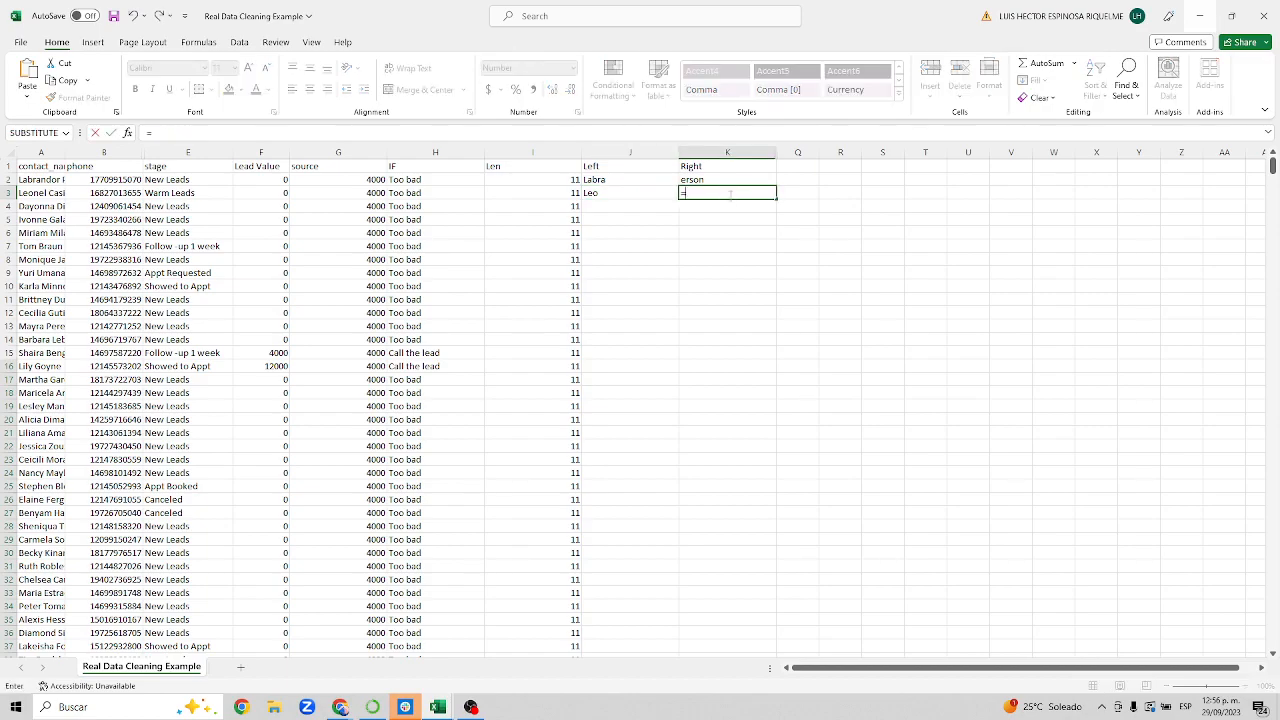
{"action": "type", "text": "right"}
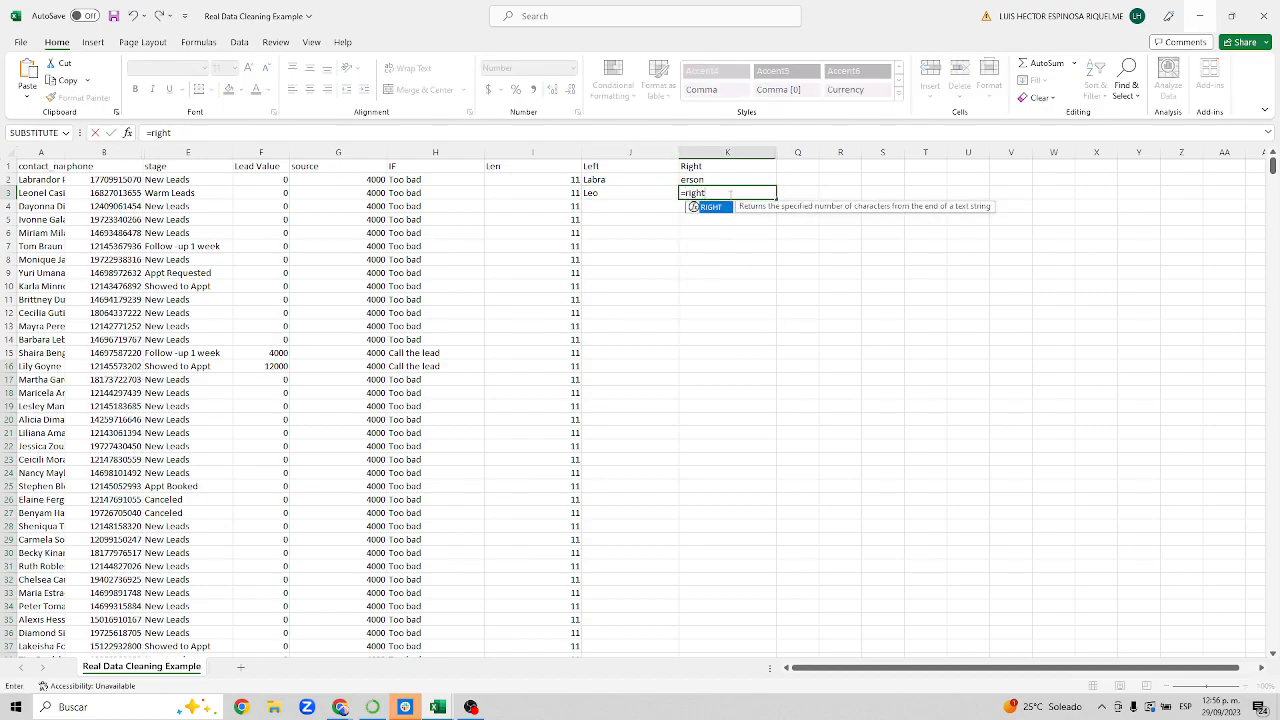
{"action": "type", "text": "("}
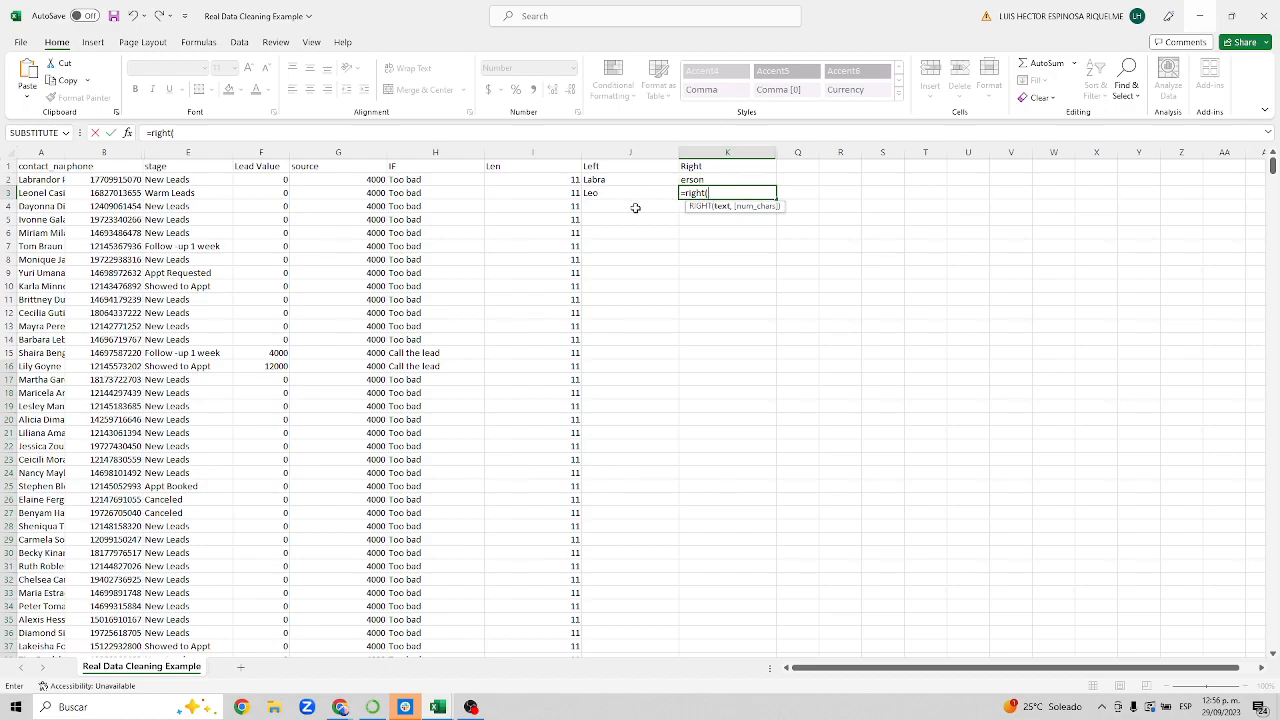
{"action": "left_click", "coordinate": [42, 192]}
{"action": "type", "text": ",3"}
{"action": "key", "text": "Return"}
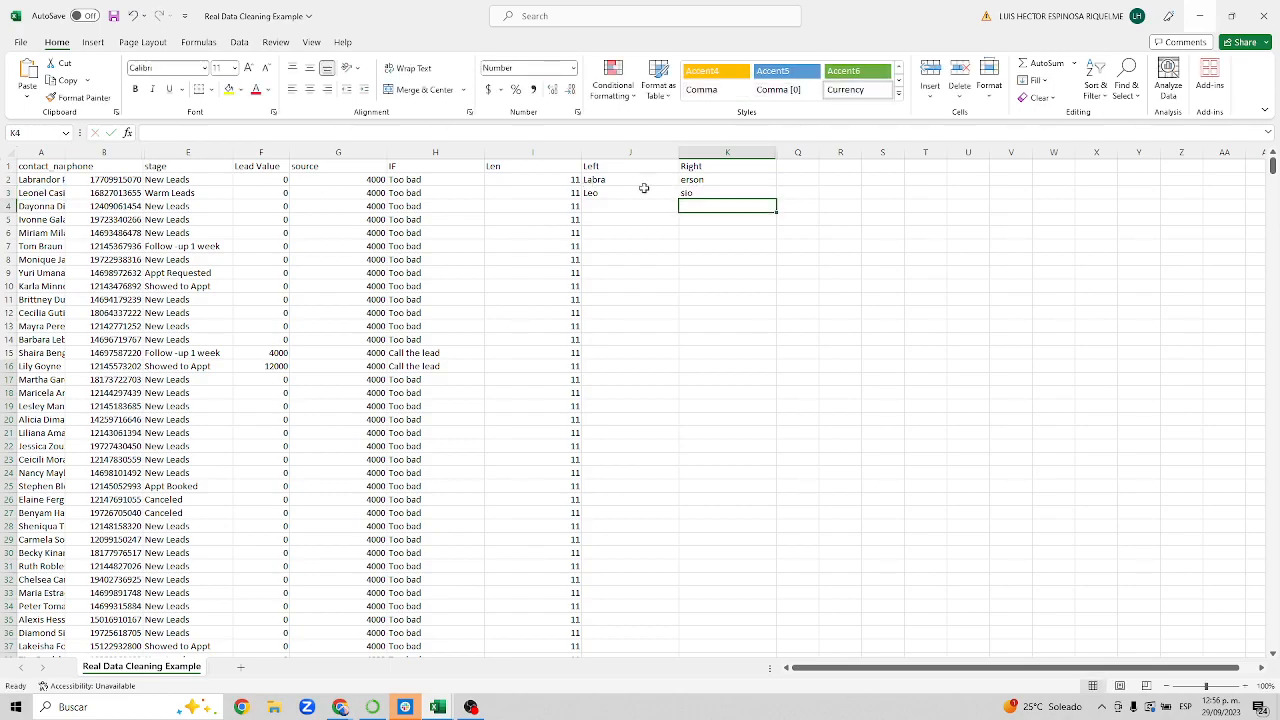
Compare the last three letters of the contact name in A3 with the RIGHT result in K3, leaving the name unedited
{"action": "key", "text": "Up"}
{"action": "left_click", "coordinate": [44, 194]}
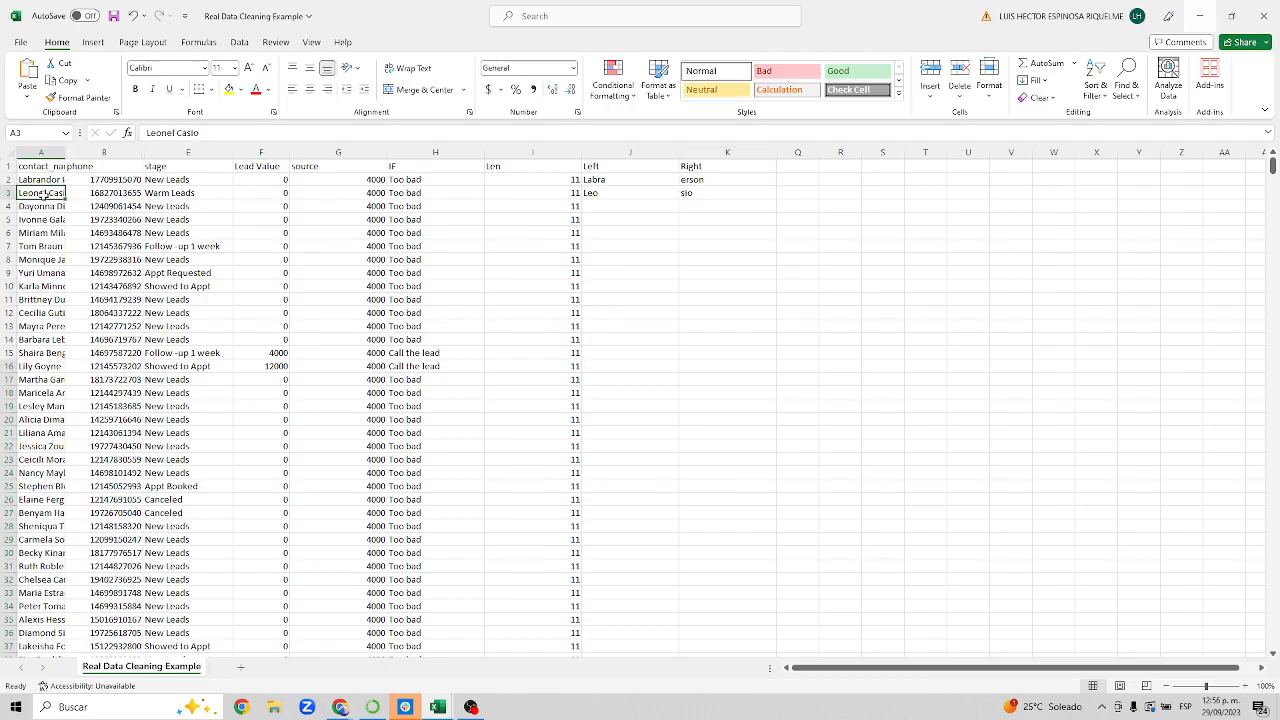
{"action": "left_click_drag", "start_coordinate": [199, 133], "coordinate": [187, 133]}
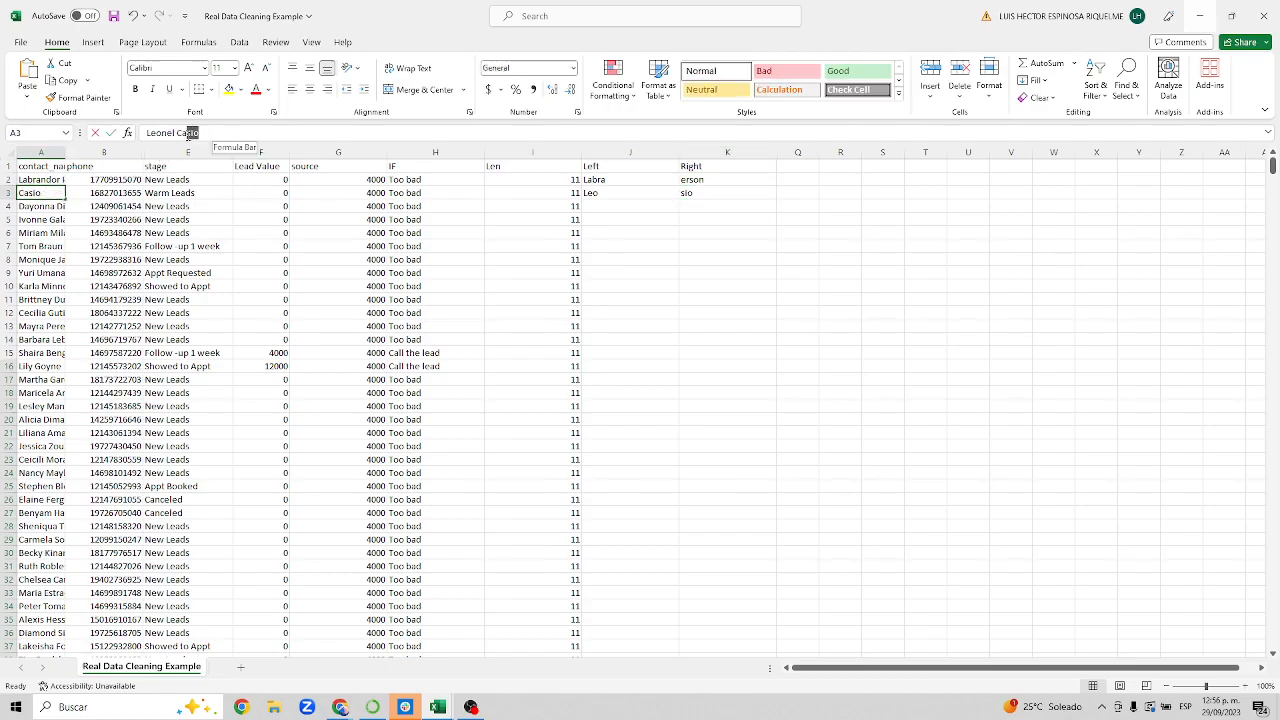
{"action": "key", "text": "Escape"}
{"action": "left_click", "coordinate": [694, 196]}
{"action": "left_click", "coordinate": [632, 191]}
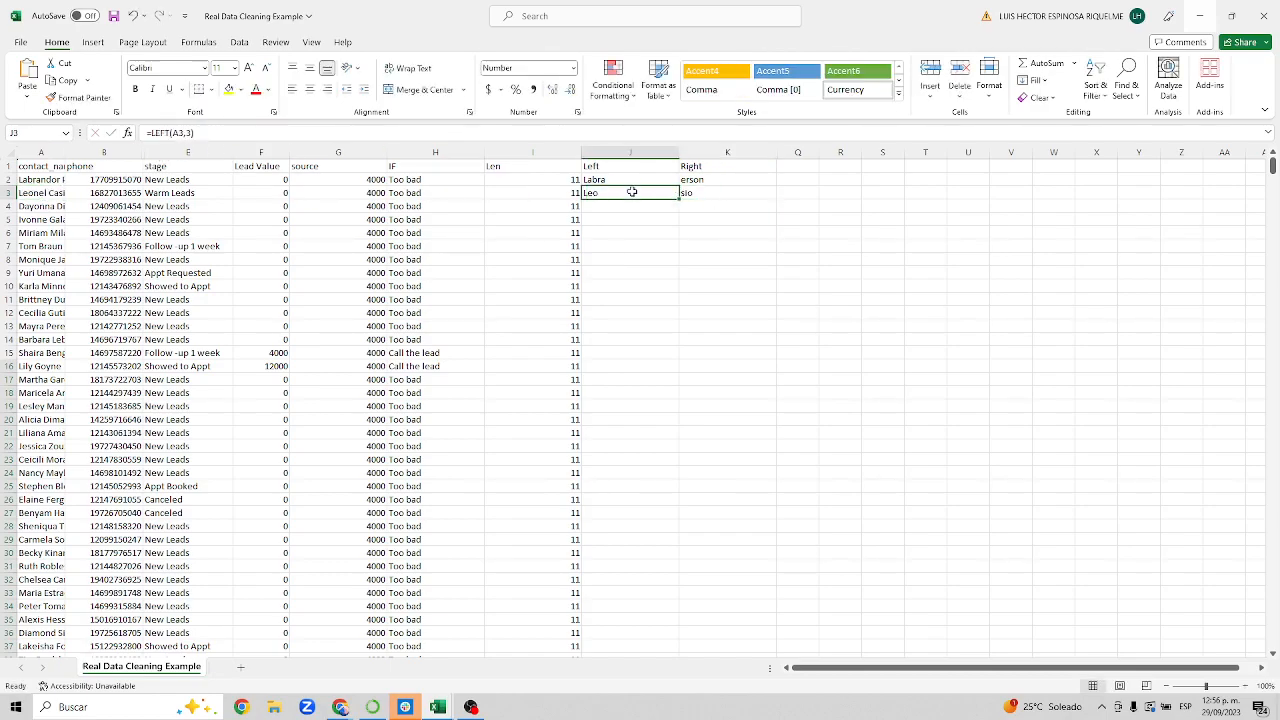
Set the number of characters in J3's LEFT formula to 5
{"action": "left_click", "coordinate": [55, 193]}
{"action": "left_click", "coordinate": [646, 190]}
{"action": "double_click", "coordinate": [646, 189]}
{"action": "left_click", "coordinate": [635, 191]}
{"action": "double_click", "coordinate": [635, 191]}
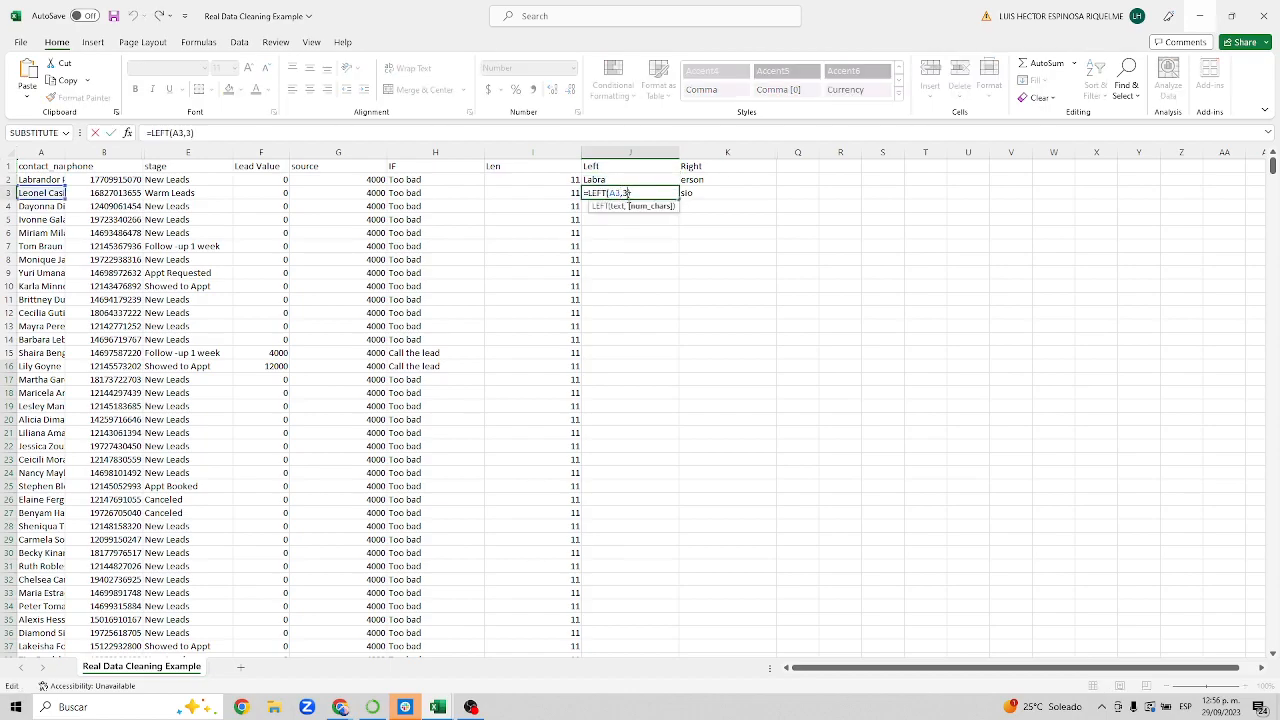
{"action": "key", "text": "BackSpace"}
{"action": "type", "text": "5"}
{"action": "key", "text": "Return"}
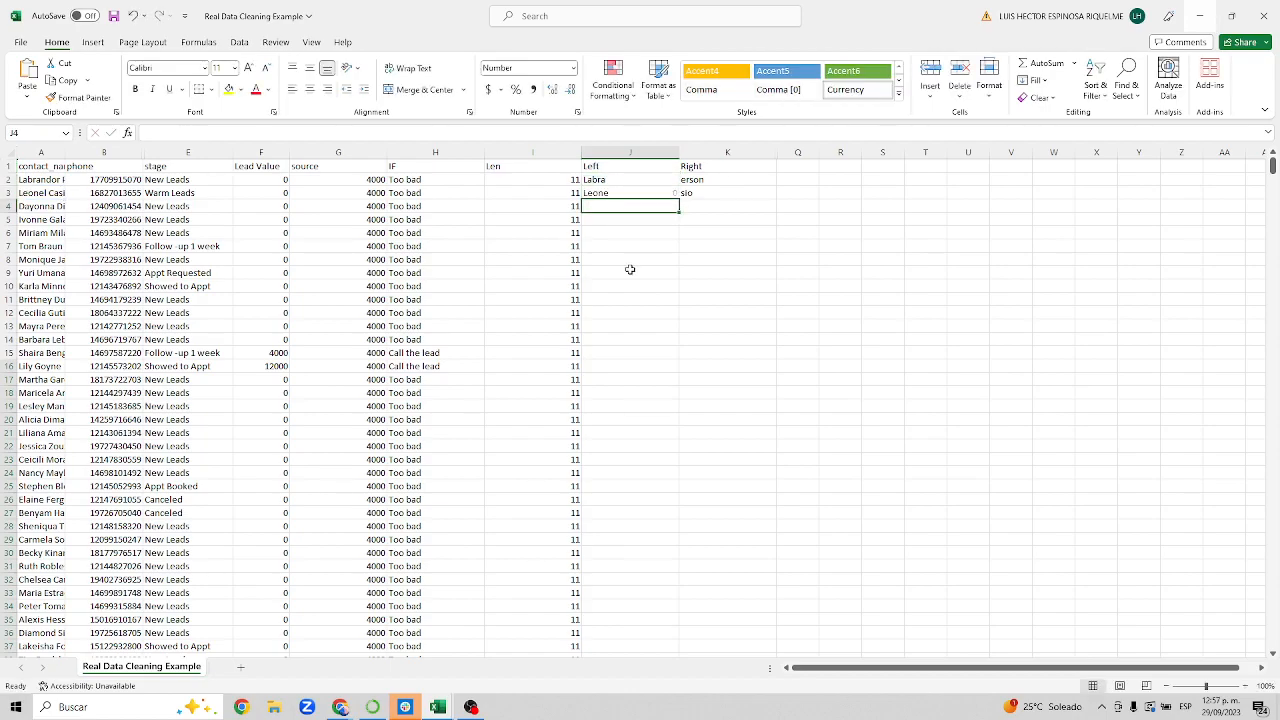
Set the number of characters in J3's LEFT formula to 6 to extract the full first name
{"action": "double_click", "coordinate": [617, 193]}
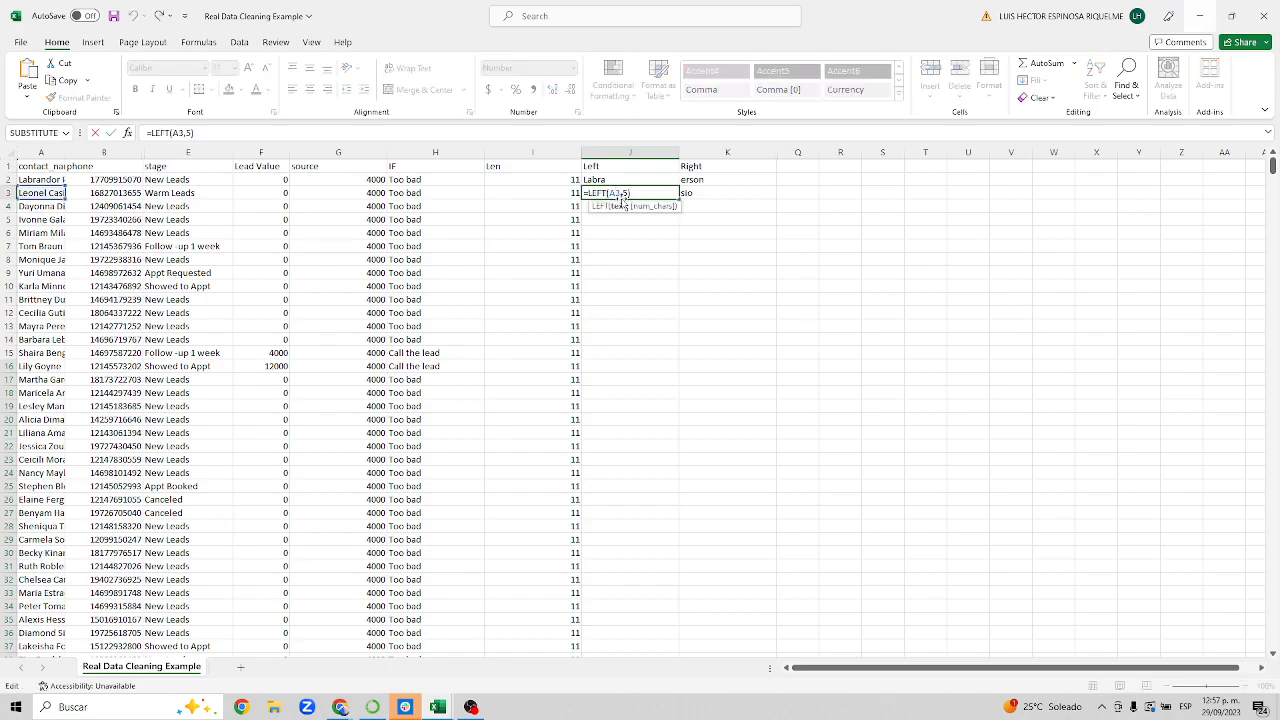
{"action": "key", "text": "BackSpace"}
{"action": "type", "text": "6"}
{"action": "key", "text": "Return"}
Review the arguments of the RIGHT formula in K3 and the phone number in B6 without changing them
{"action": "left_click", "coordinate": [713, 193]}
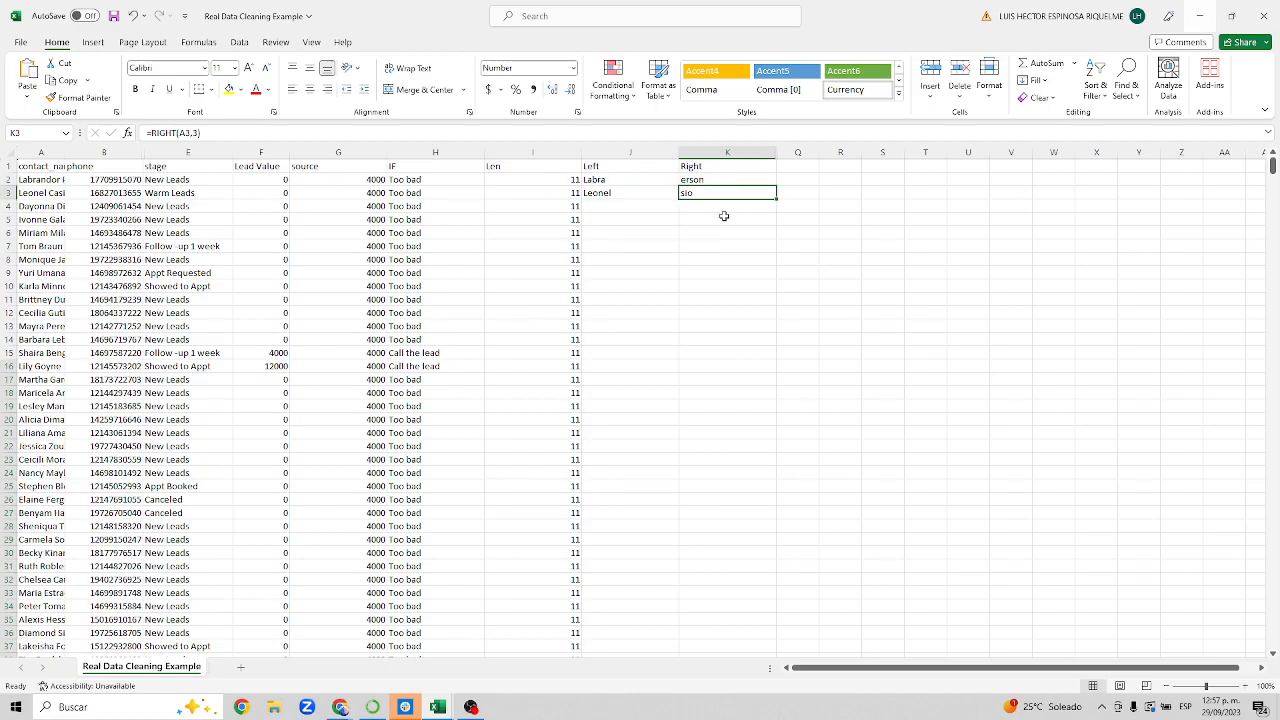
{"action": "double_click", "coordinate": [710, 192]}
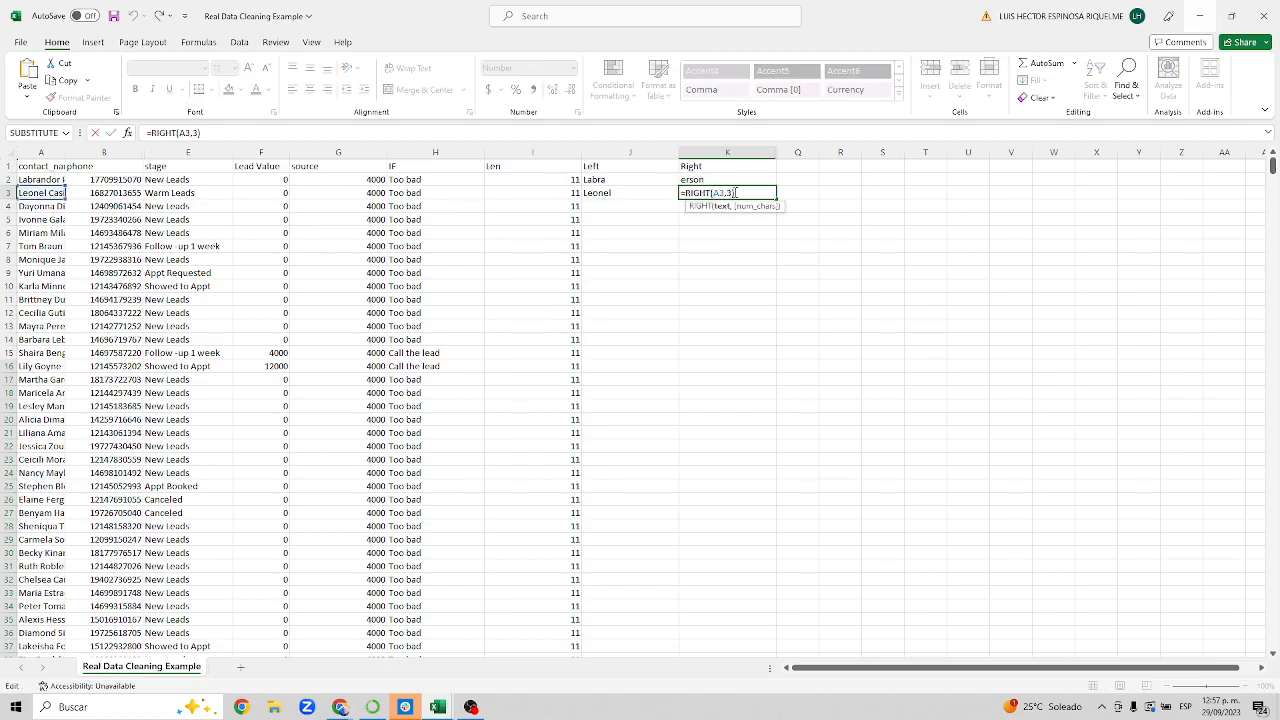
{"action": "left_click", "coordinate": [735, 193]}
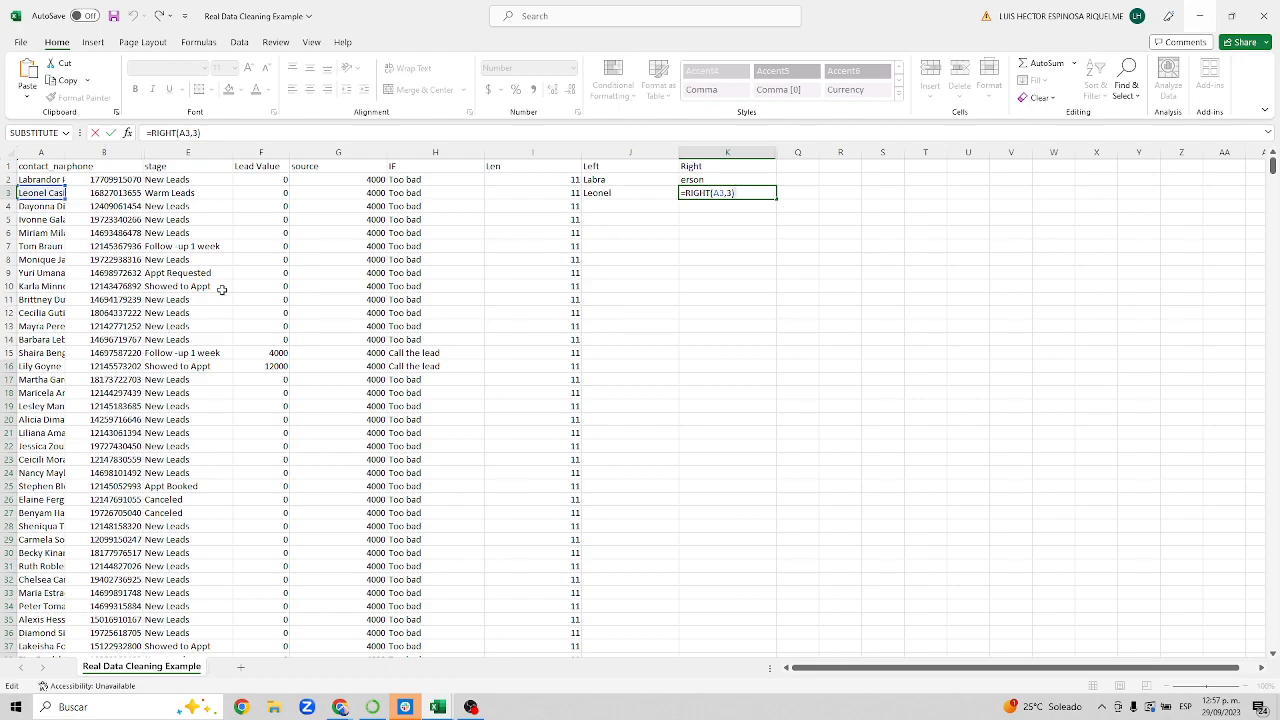
{"action": "left_click", "coordinate": [117, 232]}
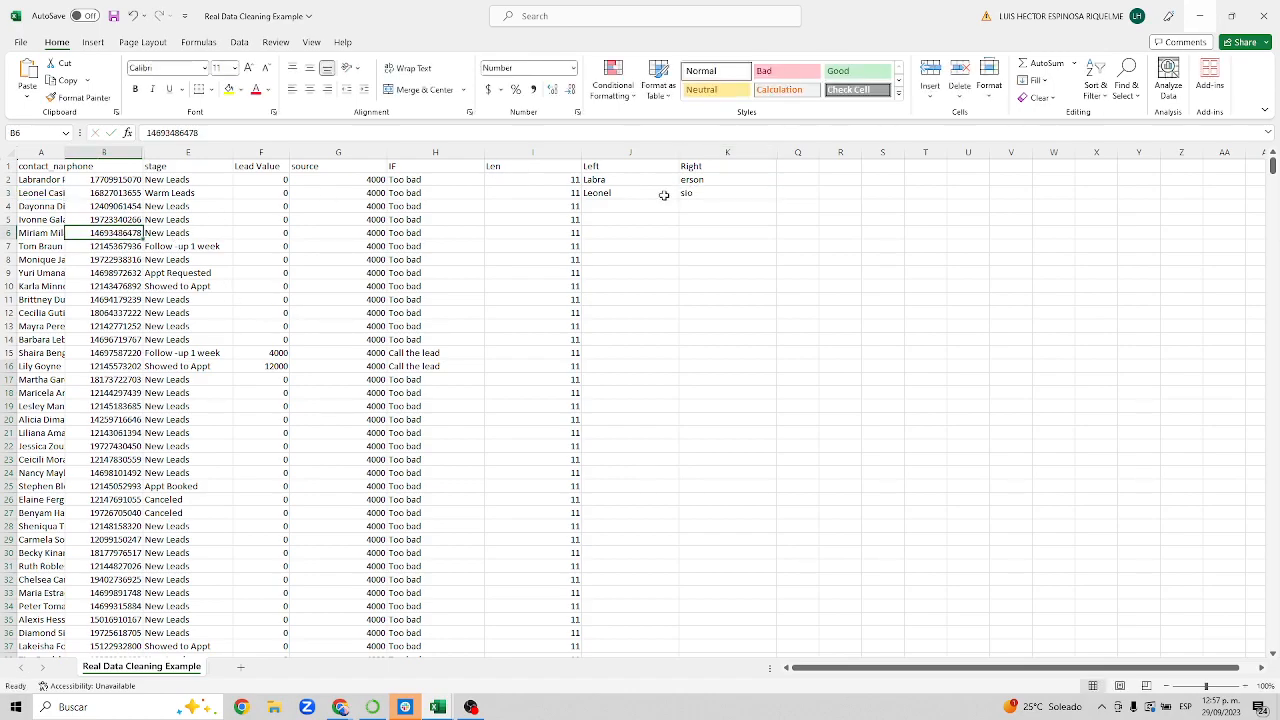
{"action": "left_click", "coordinate": [730, 193]}
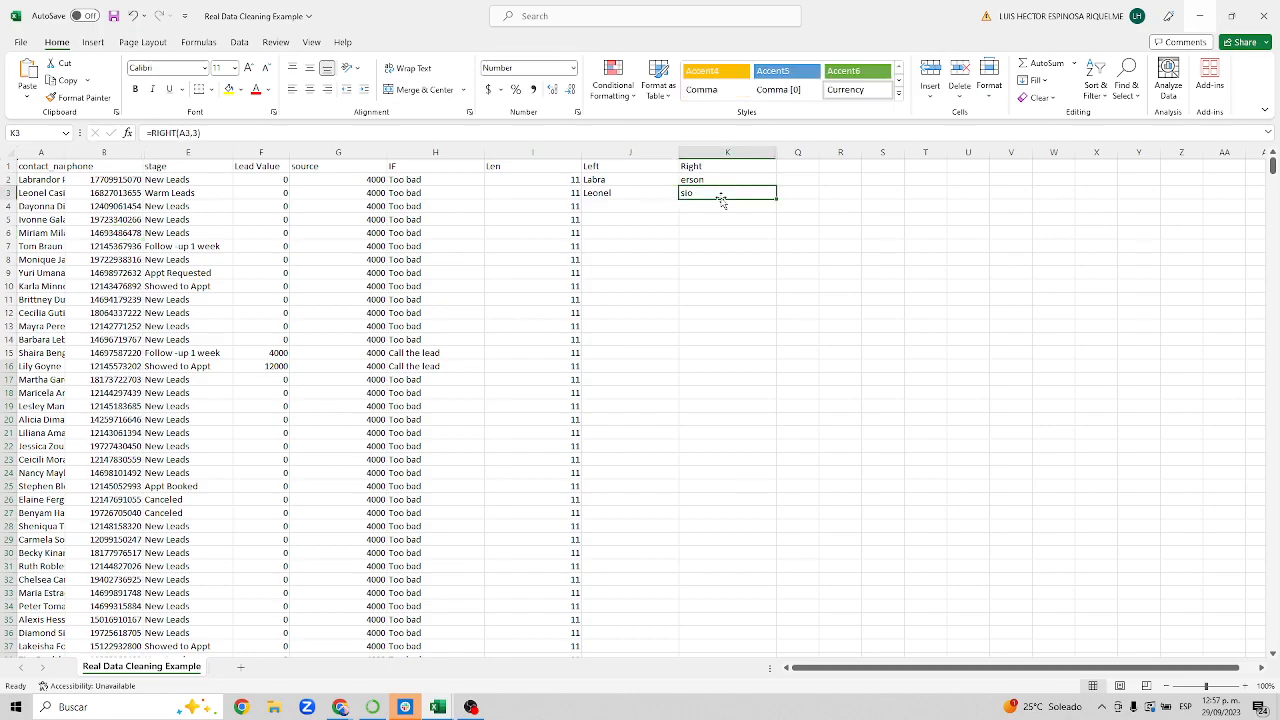